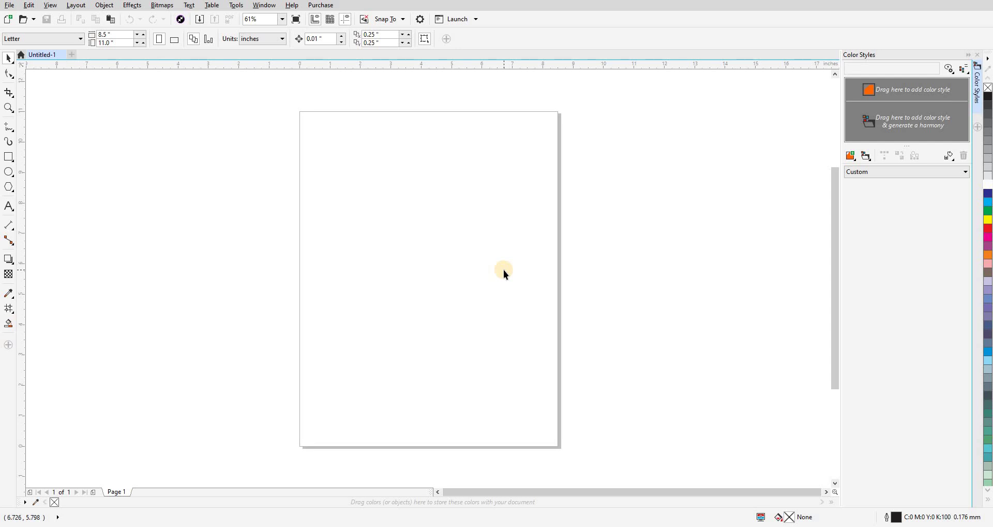
Scroll right of the Letter page and draw an unfilled 3.25 × 3.25 in square there.
{"action": "scroll", "coordinate": [459, 279], "scroll_direction": "right", "scroll_amount": 1}
{"action": "scroll", "coordinate": [518, 291], "scroll_direction": "right", "scroll_amount": 1}
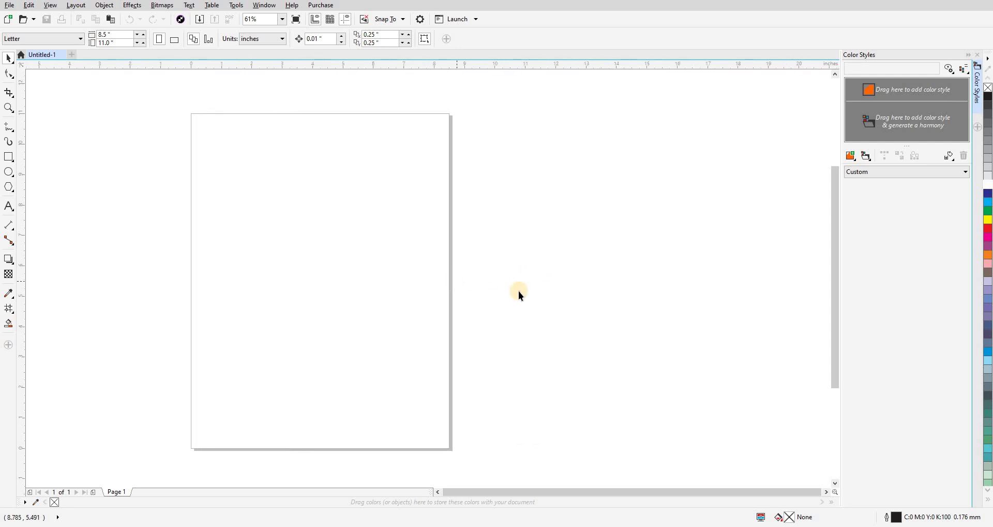
{"action": "scroll", "coordinate": [417, 296], "scroll_direction": "right", "scroll_amount": 1}
{"action": "scroll", "coordinate": [490, 304], "scroll_direction": "down", "scroll_amount": 1}
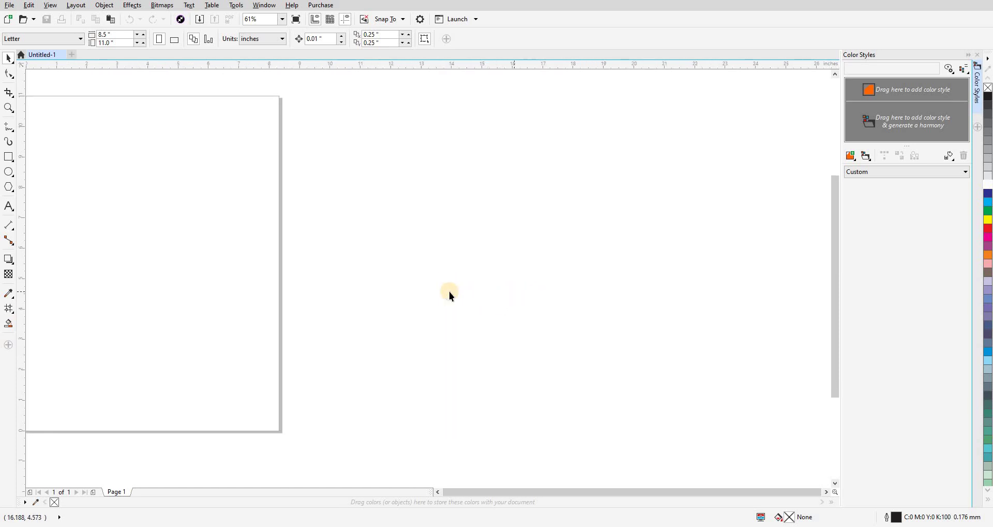
{"action": "scroll", "coordinate": [451, 290], "scroll_direction": "right", "scroll_amount": 1}
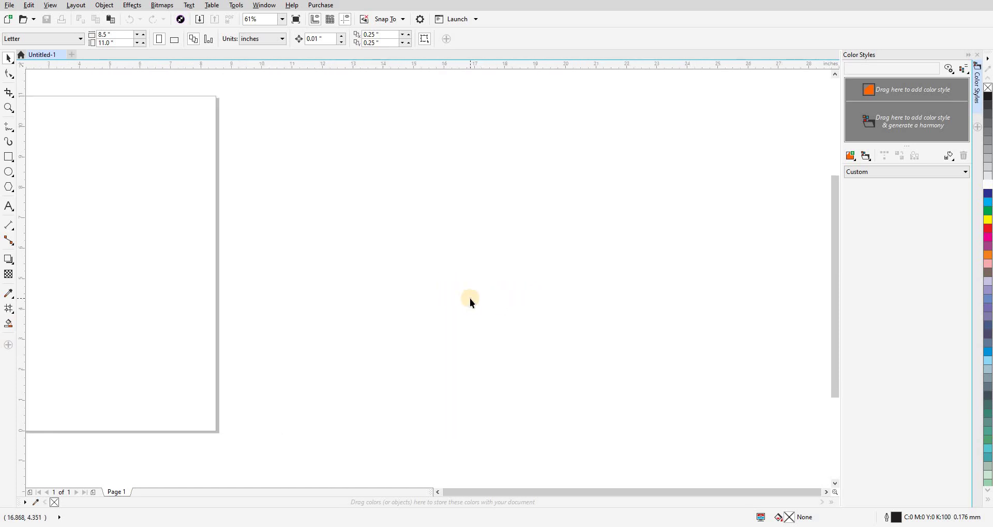
{"action": "left_click", "coordinate": [11, 157]}
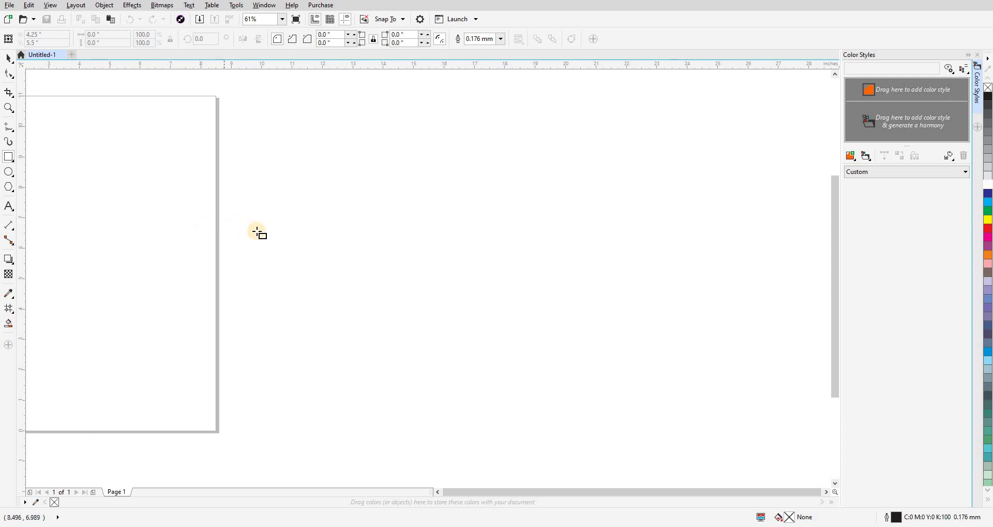
{"action": "left_click_drag", "start_coordinate": [257, 231], "coordinate": [334, 330]}
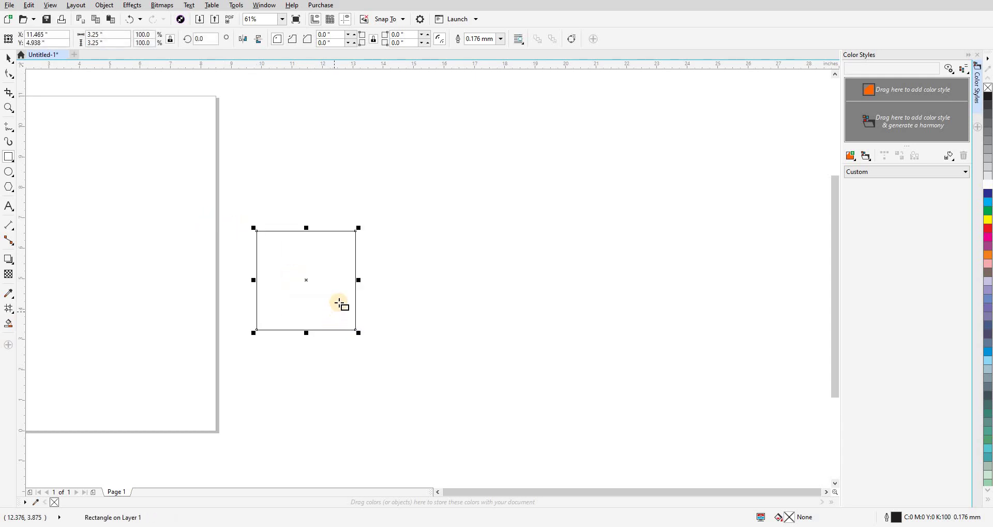
{"action": "key", "text": "space"}
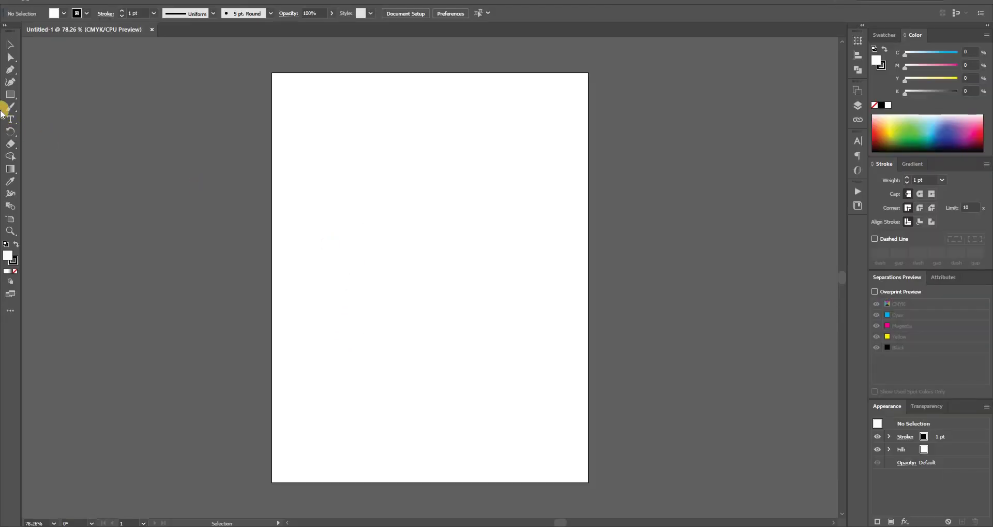
Draw a 312 pt square and set its fill to orange, M50 Y100.
{"action": "left_click", "coordinate": [10, 94]}
{"action": "left_click_drag", "start_coordinate": [313, 205], "coordinate": [475, 366]}
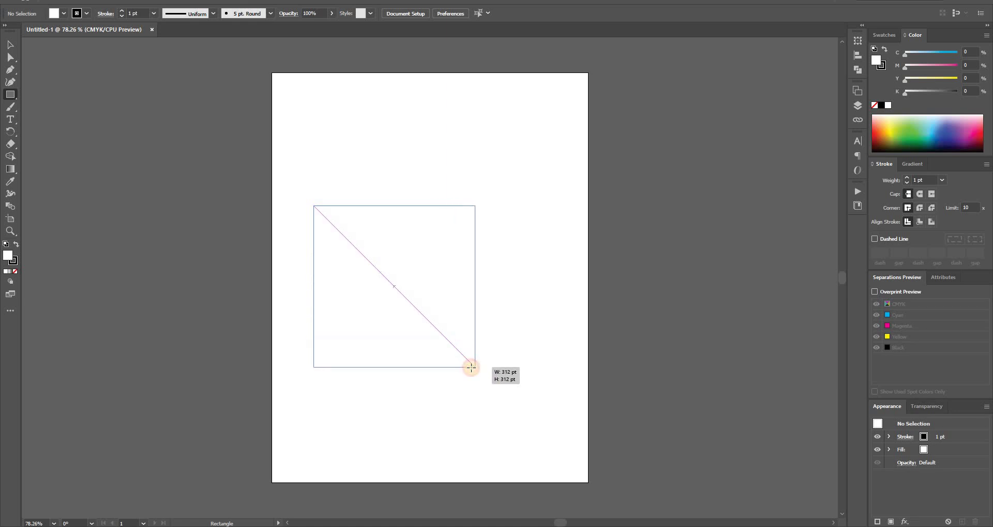
{"action": "key", "text": "v"}
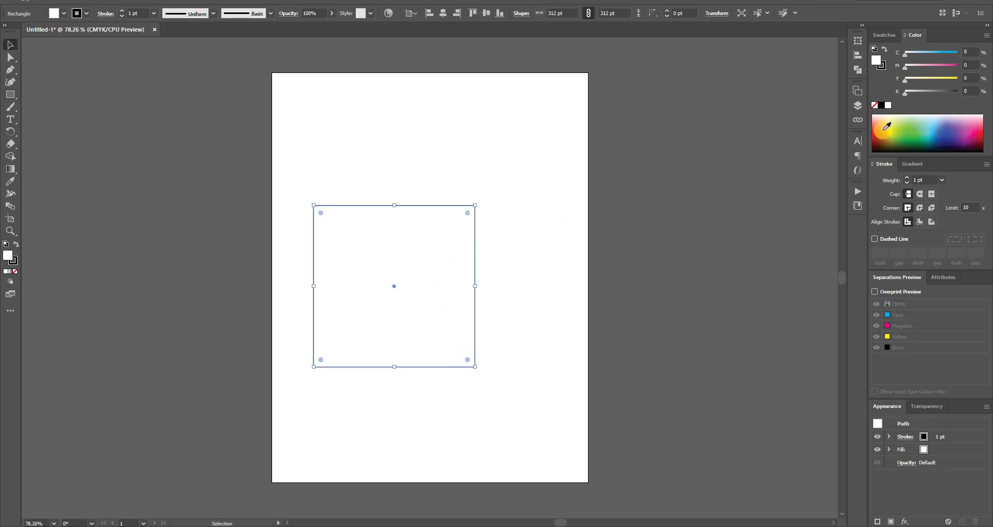
{"action": "left_click", "coordinate": [868, 63]}
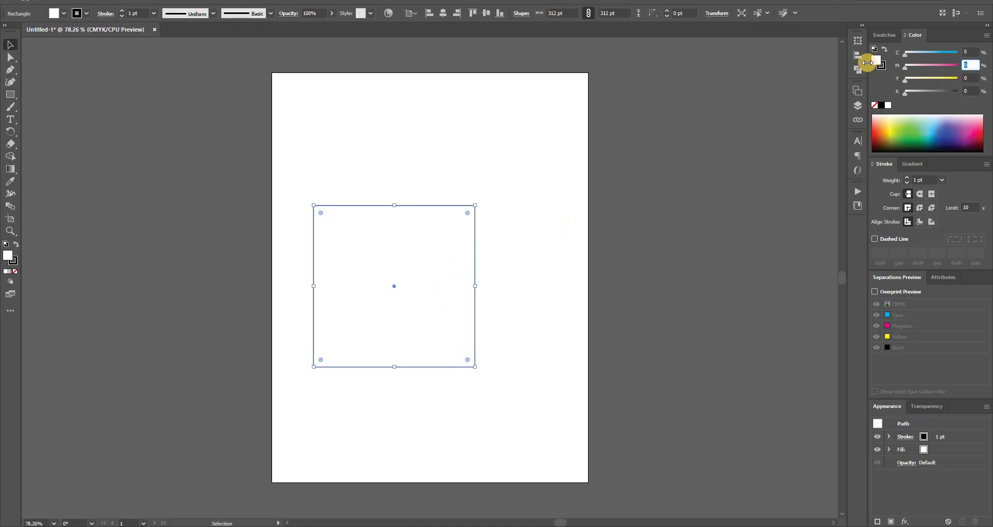
{"action": "type", "text": "50"}
{"action": "key", "text": "Tab"}
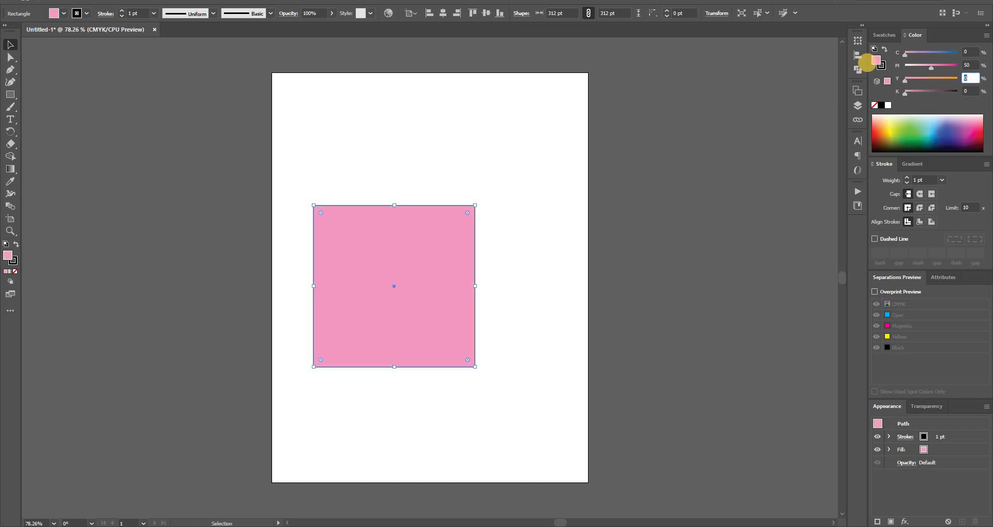
{"action": "type", "text": "0"}
{"action": "key", "text": "Tab"}
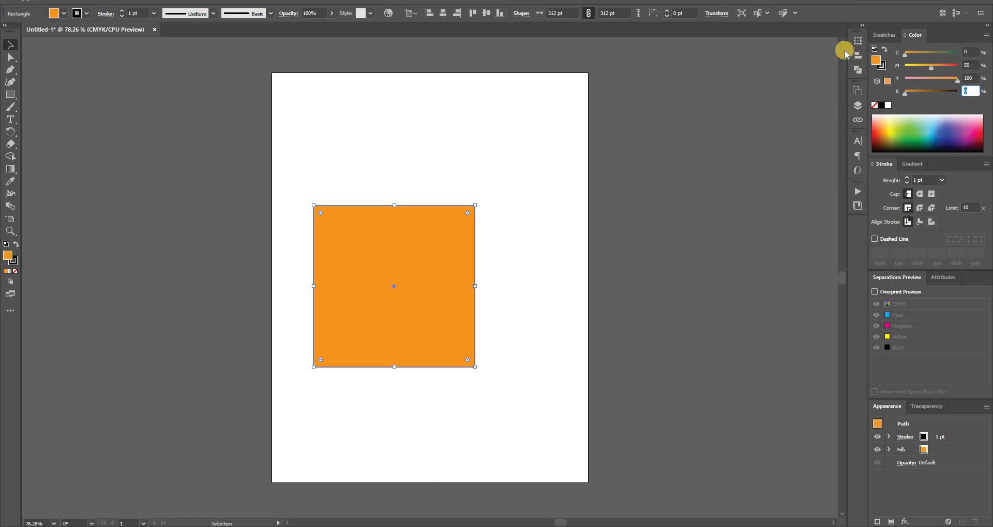
Preview the orange fill by deselecting and reselecting, then revisit the Y, K and M values.
{"action": "left_click", "coordinate": [449, 189]}
{"action": "left_click", "coordinate": [424, 236]}
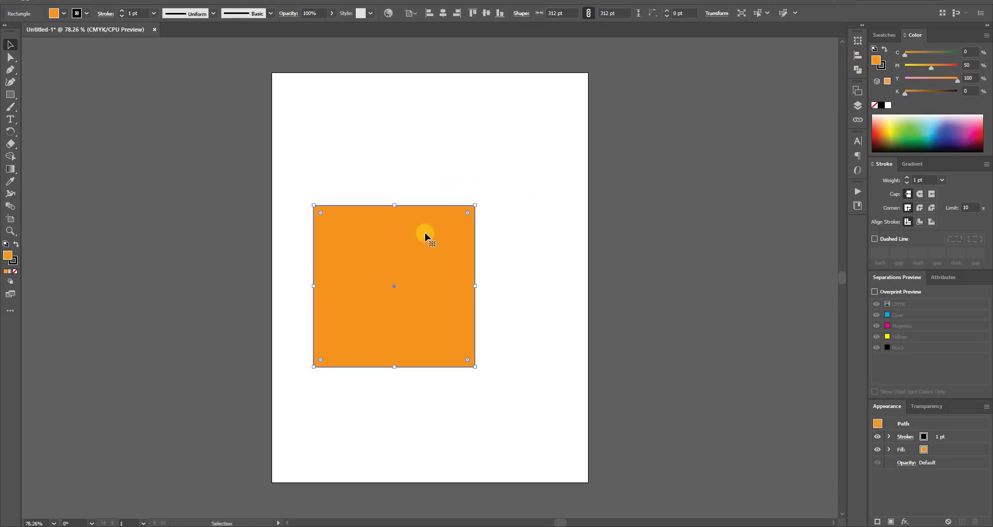
{"action": "left_click", "coordinate": [440, 184]}
{"action": "left_click", "coordinate": [437, 238]}
{"action": "left_click", "coordinate": [968, 78]}
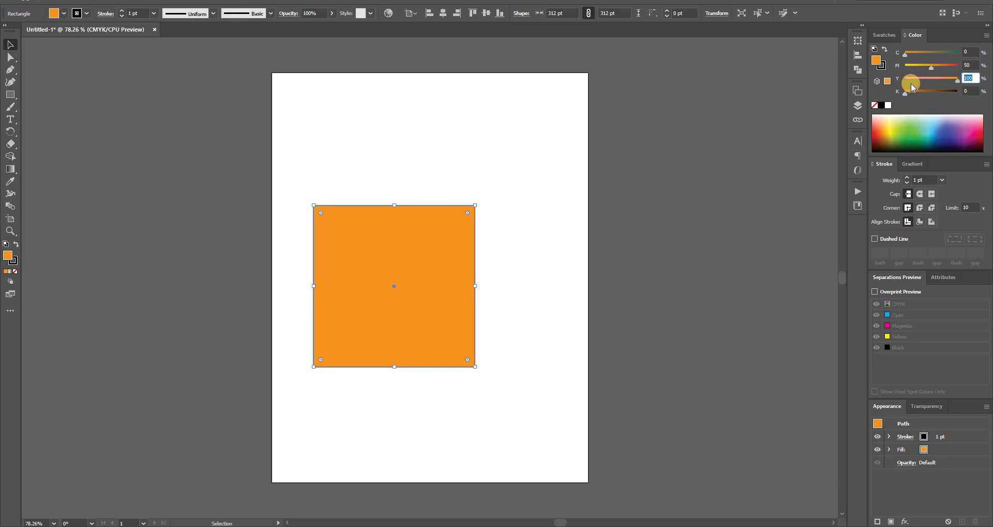
{"action": "left_click", "coordinate": [966, 91]}
{"action": "left_click", "coordinate": [965, 66]}
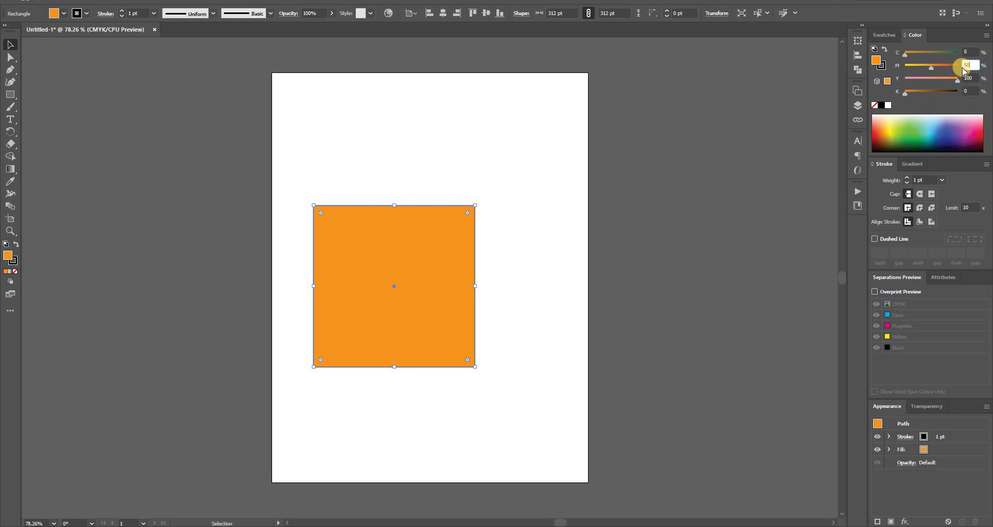
{"action": "left_click", "coordinate": [933, 67]}
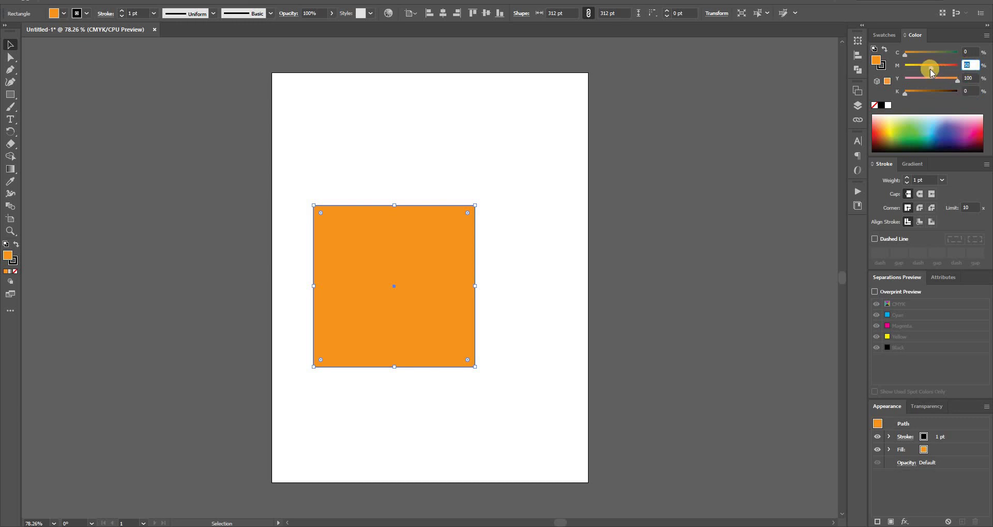
Drag the magenta, cyan and black sliders to C15 M12 Y100 K16, then return to CorelDRAW.
{"action": "left_click_drag", "start_coordinate": [936, 70], "coordinate": [955, 68]}
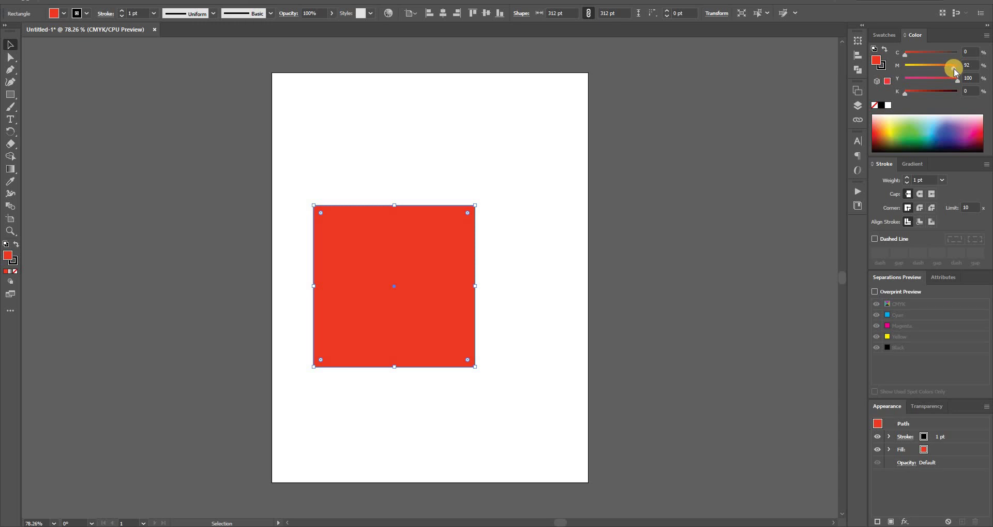
{"action": "left_click_drag", "start_coordinate": [952, 68], "coordinate": [914, 68]}
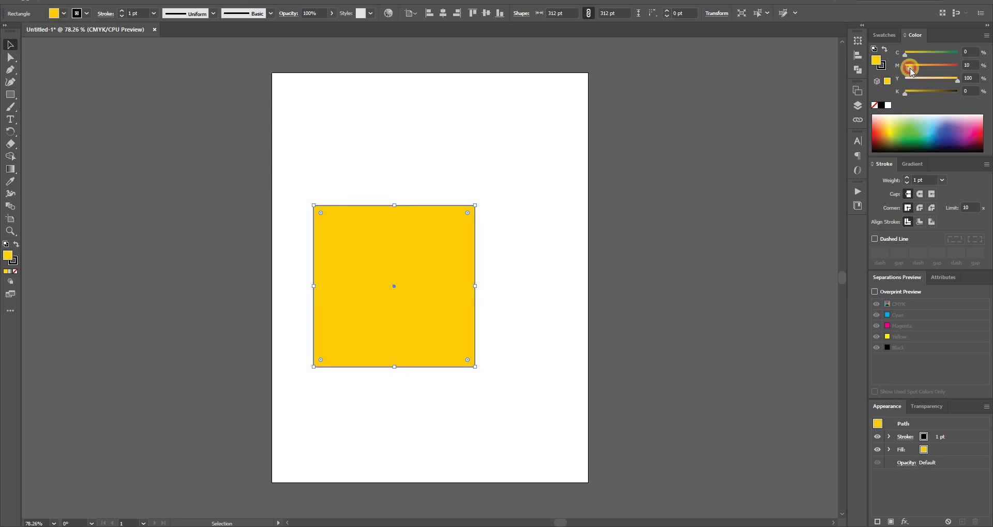
{"action": "left_click_drag", "start_coordinate": [915, 69], "coordinate": [911, 70]}
{"action": "left_click_drag", "start_coordinate": [911, 56], "coordinate": [934, 55]}
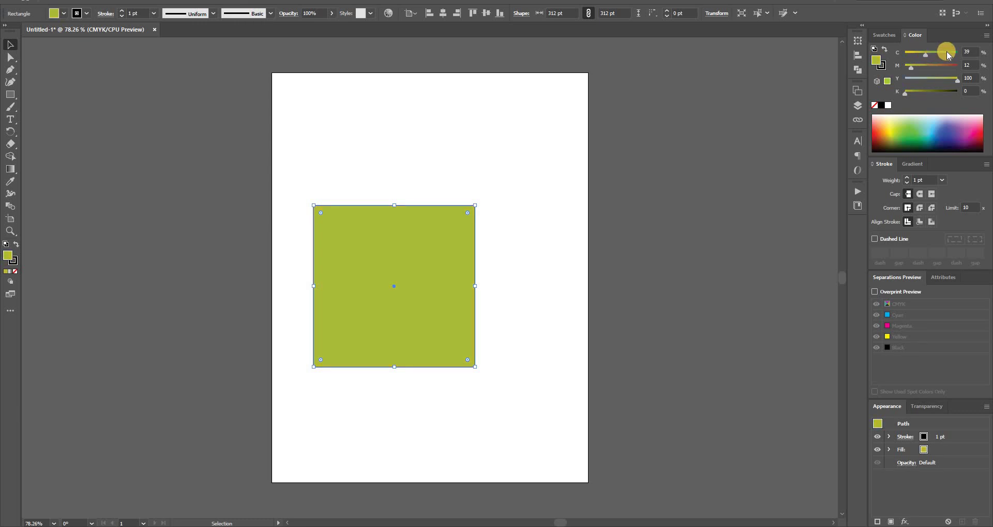
{"action": "left_click", "coordinate": [920, 54]}
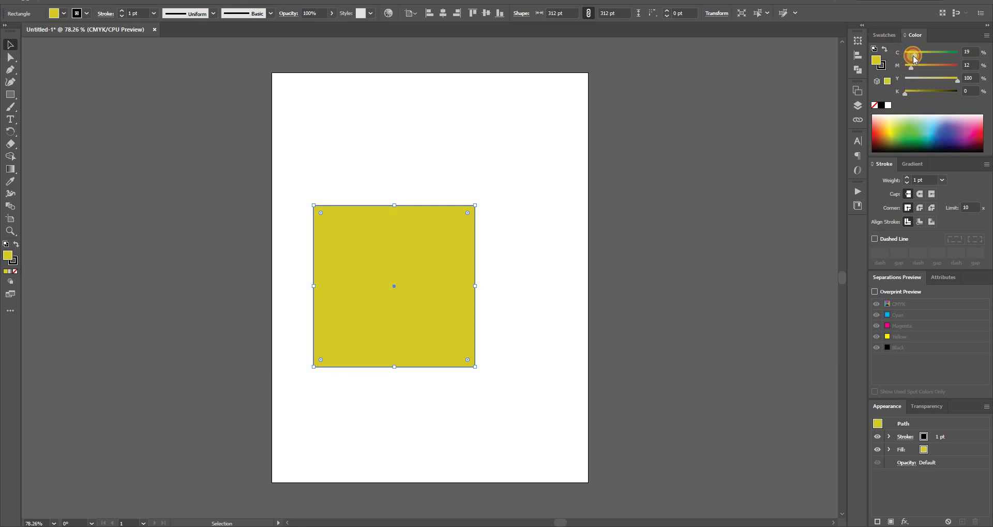
{"action": "left_click", "coordinate": [911, 55]}
{"action": "left_click_drag", "start_coordinate": [912, 59], "coordinate": [911, 58]}
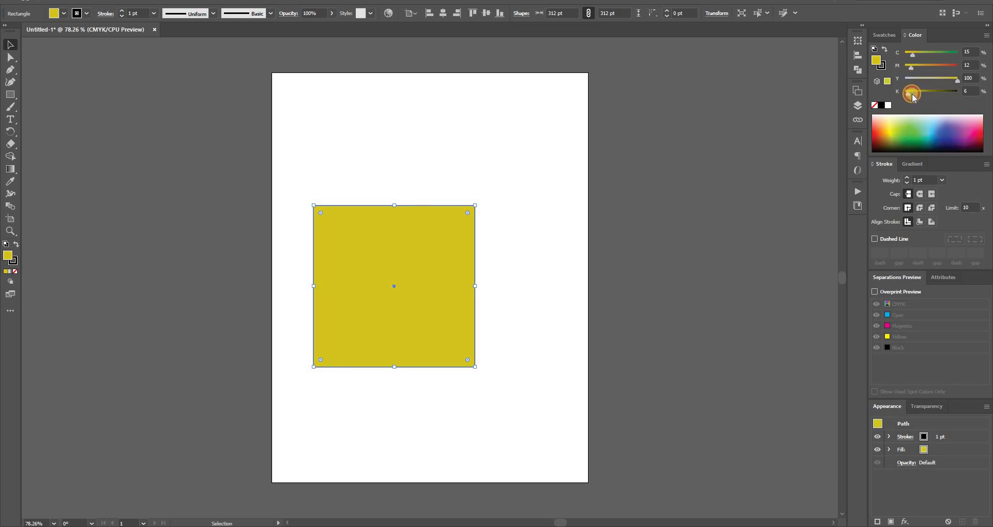
{"action": "left_click_drag", "start_coordinate": [907, 95], "coordinate": [915, 96]}
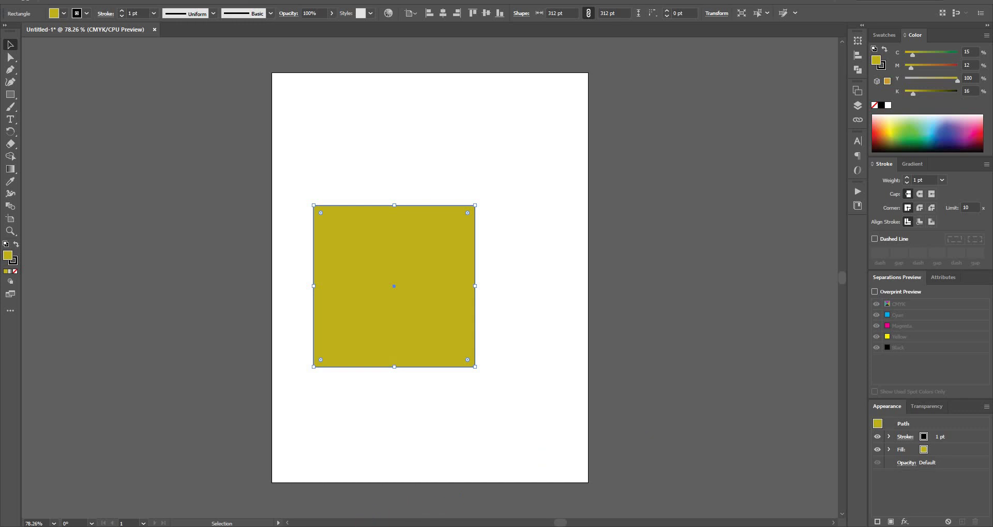
{"action": "left_click", "coordinate": [344, 524]}
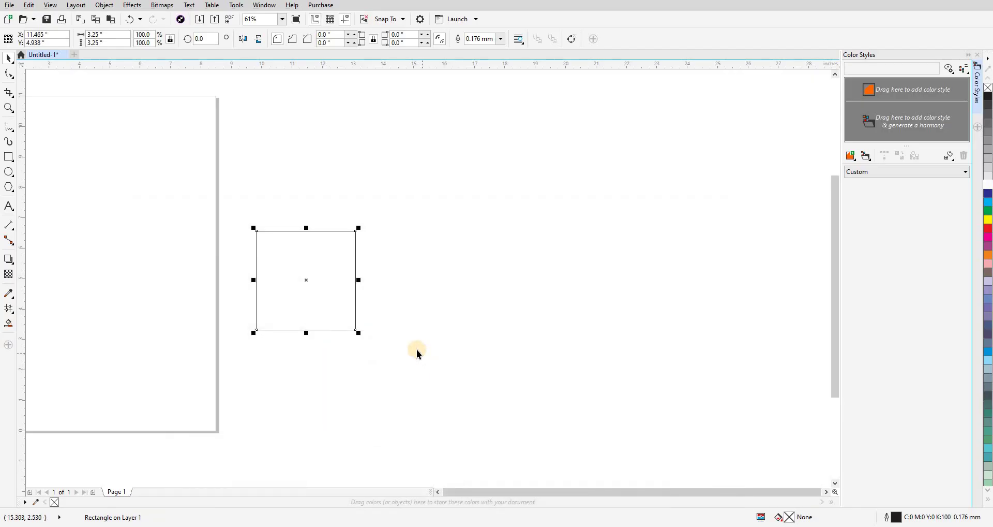
Select the 3.25-inch square on the CorelDRAW canvas.
{"action": "left_click", "coordinate": [415, 350]}
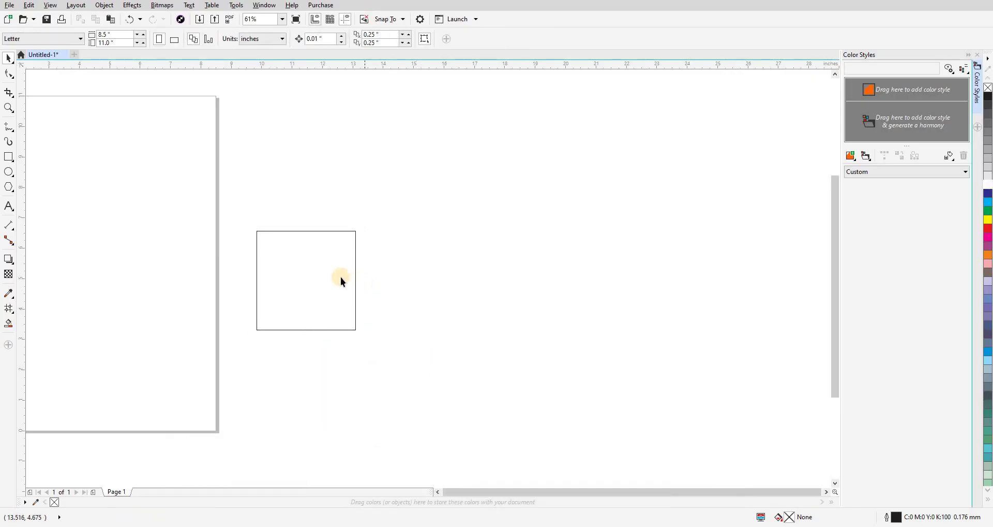
{"action": "left_click", "coordinate": [341, 277]}
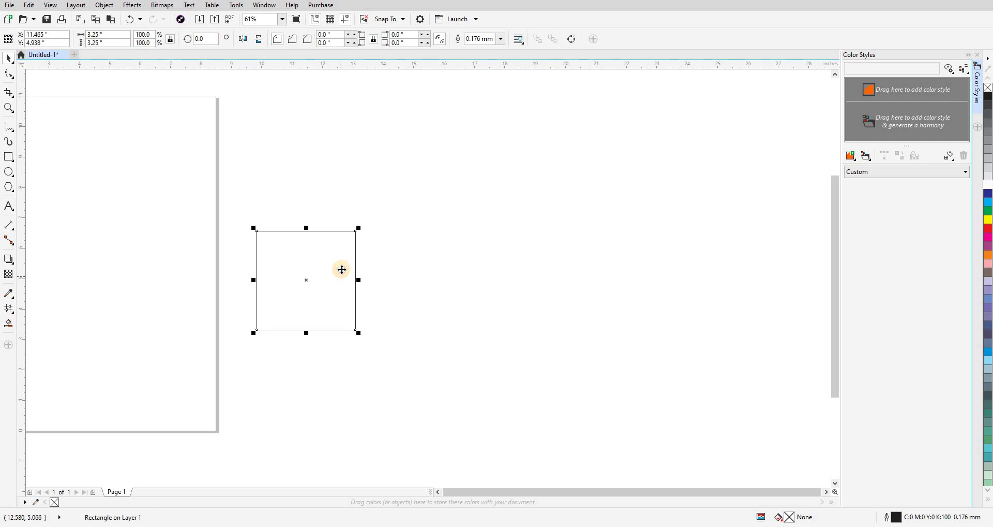
{"action": "left_click", "coordinate": [344, 215]}
{"action": "left_click", "coordinate": [327, 259]}
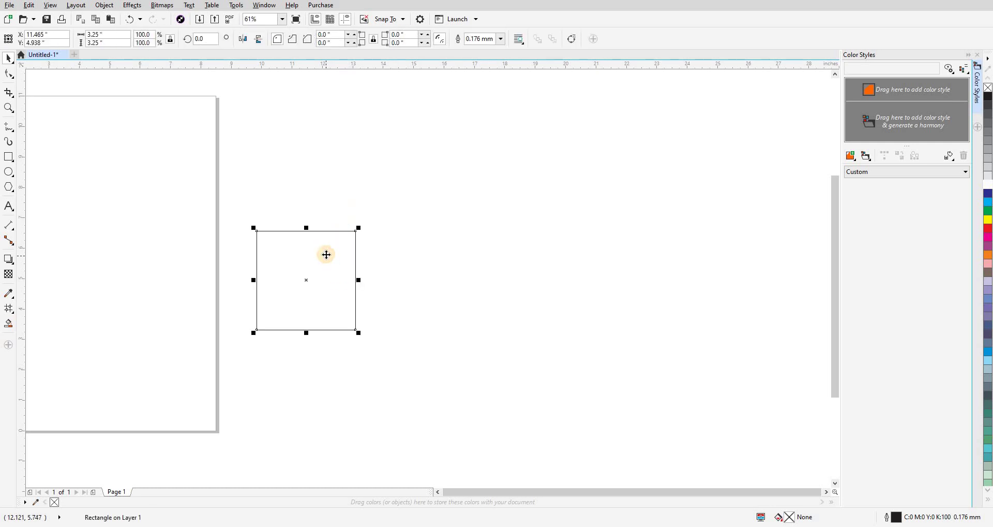
{"action": "left_click", "coordinate": [334, 209]}
{"action": "left_click", "coordinate": [332, 258]}
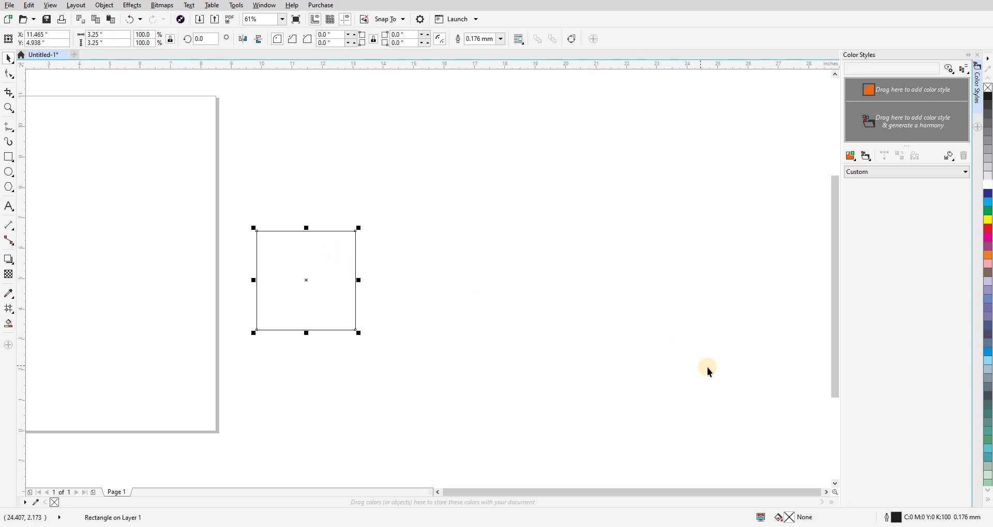
Give the square a uniform fill of C29 M100 Y67 K34 and zoom in on it.
{"action": "double_click", "coordinate": [790, 516]}
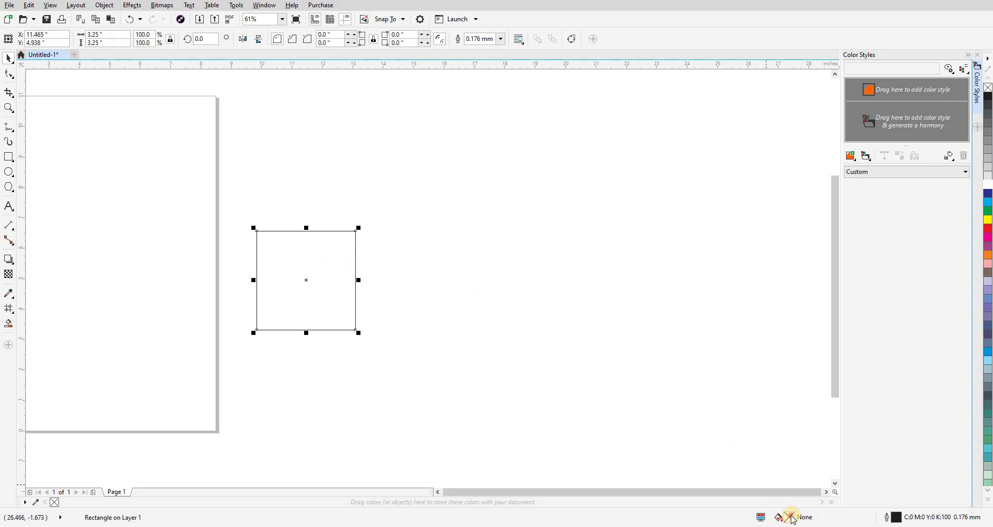
{"action": "left_click", "coordinate": [337, 186]}
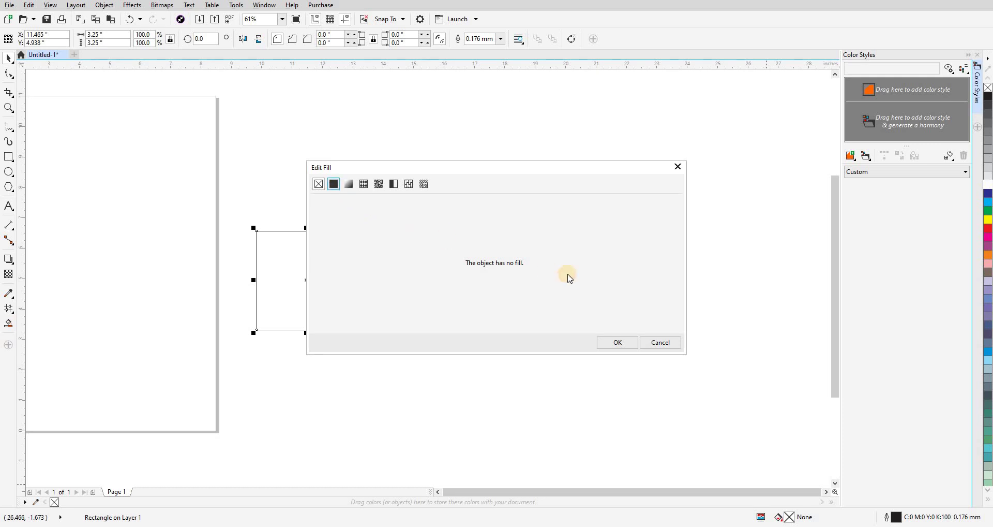
{"action": "left_click", "coordinate": [533, 183]}
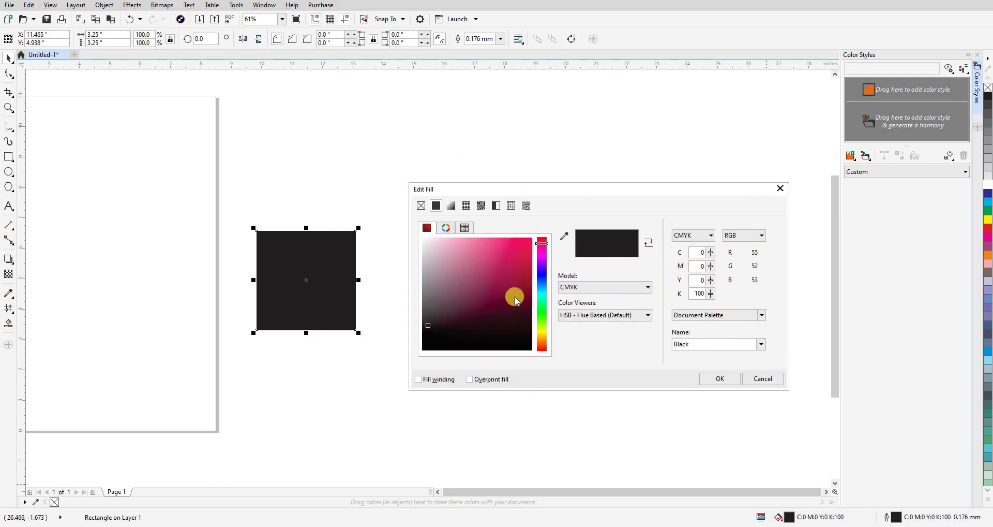
{"action": "left_click", "coordinate": [502, 312]}
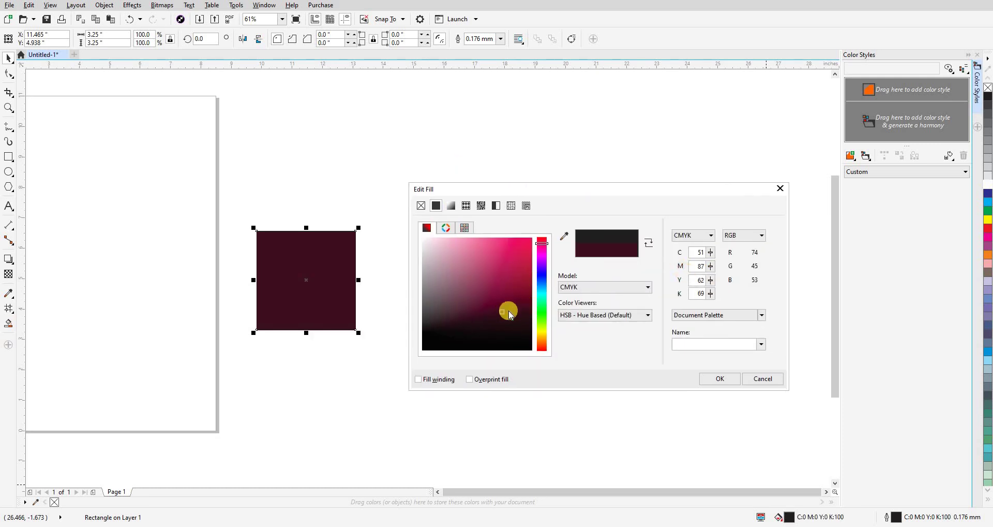
{"action": "left_click", "coordinate": [505, 288]}
{"action": "left_click", "coordinate": [512, 289]}
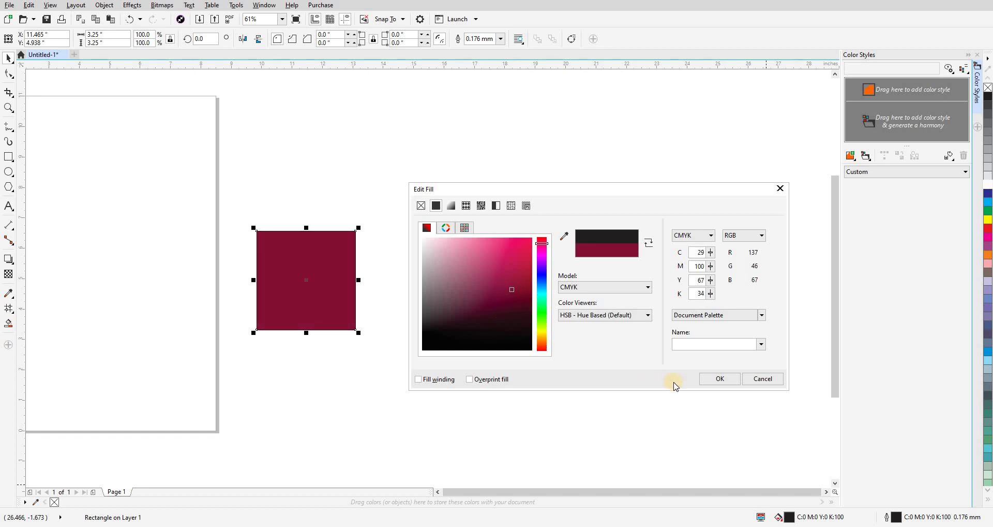
{"action": "left_click", "coordinate": [718, 380]}
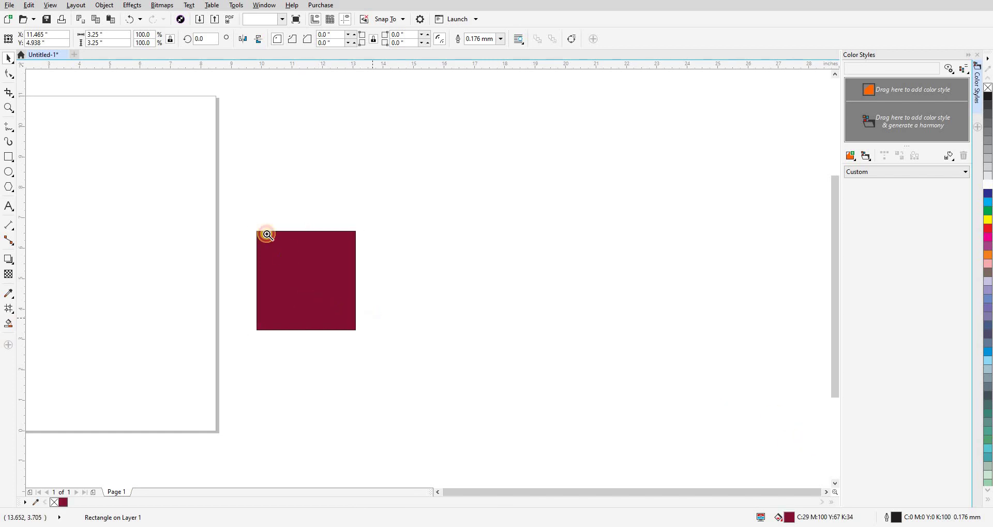
{"action": "left_click_drag", "start_coordinate": [266, 227], "coordinate": [543, 438]}
Pan the view, reselect the maroon square and zoom out to 50%.
{"action": "mouse_move", "coordinate": [333, 264]}
{"action": "left_mouse_down"}
{"action": "mouse_move", "coordinate": [369, 303]}
{"action": "mouse_move", "coordinate": [430, 333]}
{"action": "left_mouse_up"}
{"action": "key", "text": "h"}
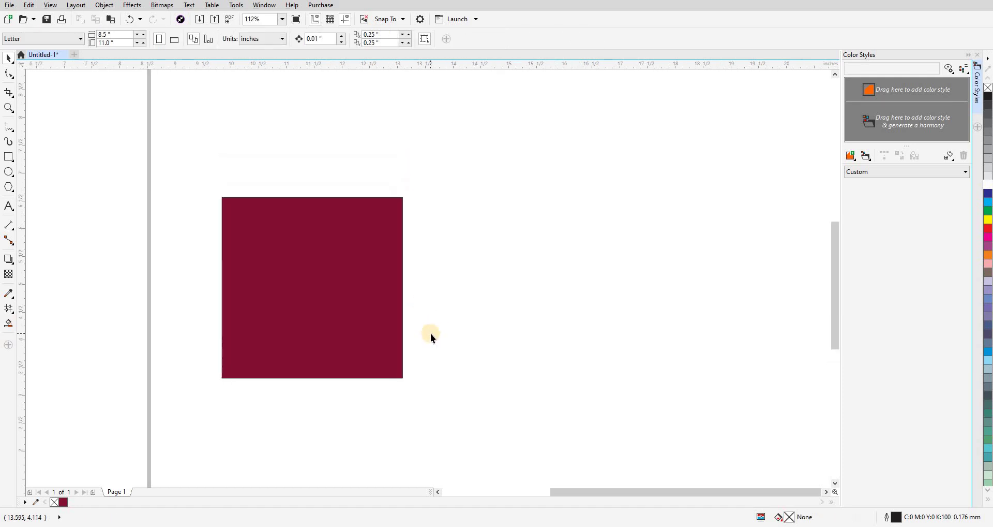
{"action": "key", "text": "space"}
{"action": "left_click", "coordinate": [340, 311]}
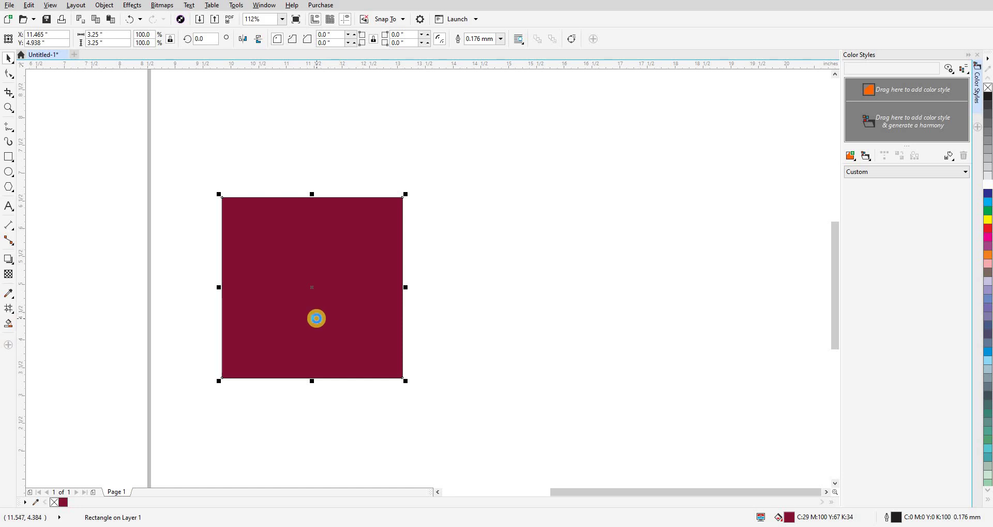
{"action": "scroll", "coordinate": [315, 320], "scroll_direction": "down", "scroll_amount": 3}
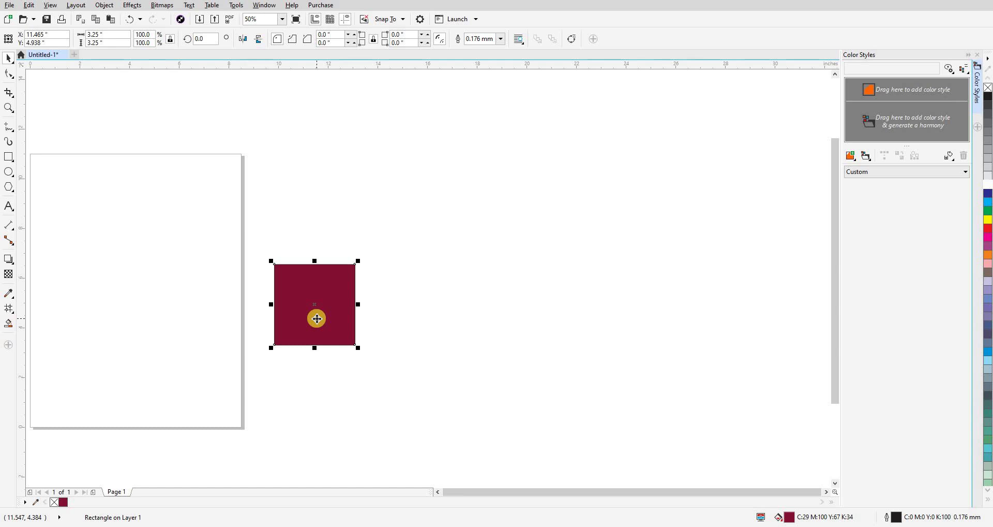
Drag a copy of the maroon square snug against the original's right edge.
{"action": "left_click_drag", "start_coordinate": [317, 318], "coordinate": [607, 324]}
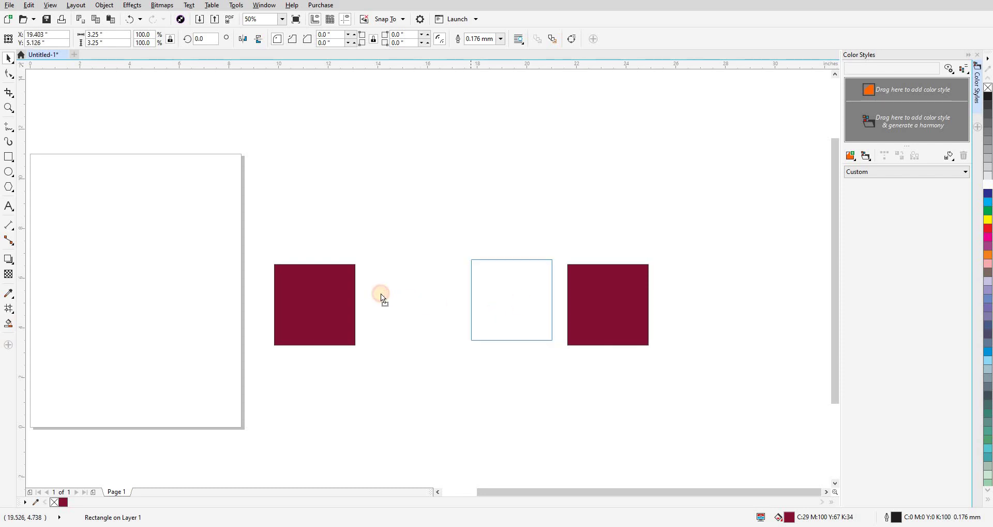
{"action": "left_click_drag", "start_coordinate": [567, 303], "coordinate": [377, 293]}
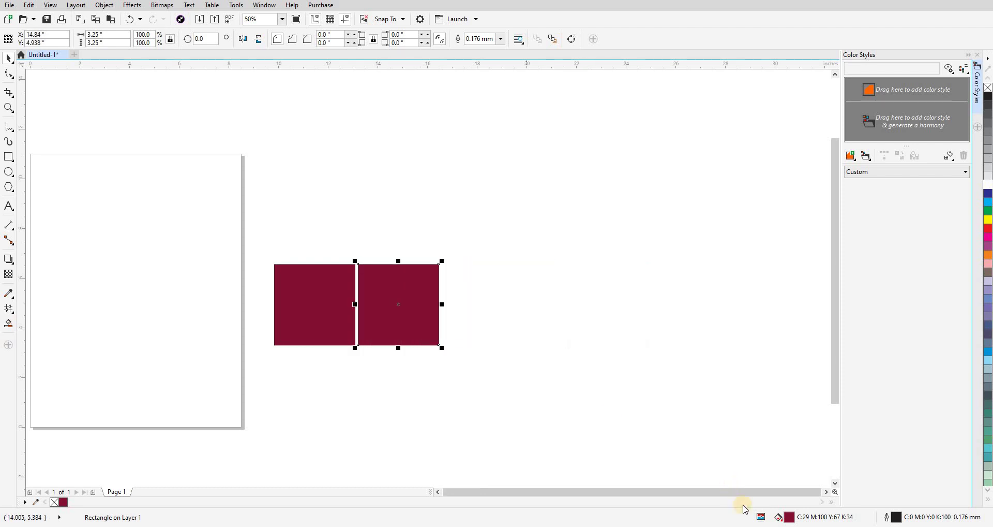
{"action": "double_click", "coordinate": [789, 517]}
{"action": "left_click_drag", "start_coordinate": [446, 165], "coordinate": [527, 176]}
Try K 40 and the yellow value in Edit Fill, then cancel to keep C29 M100 Y67 K34.
{"action": "double_click", "coordinate": [678, 276]}
{"action": "type", "text": "40"}
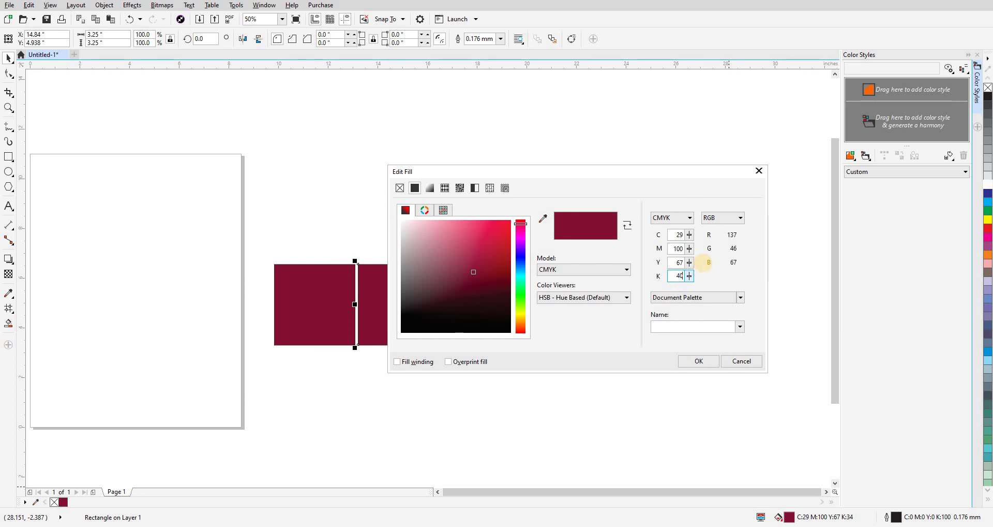
{"action": "left_click", "coordinate": [675, 263]}
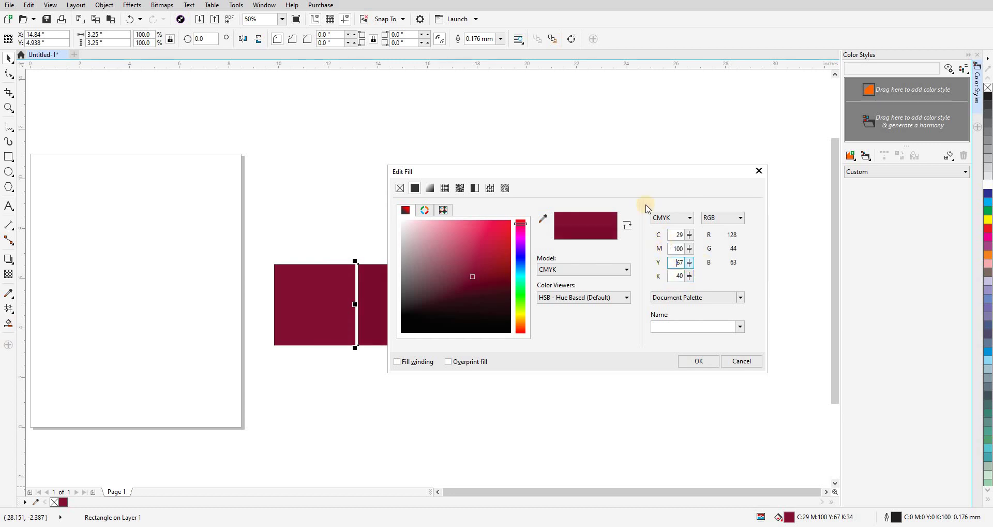
{"action": "left_click_drag", "start_coordinate": [628, 170], "coordinate": [665, 177]}
{"action": "double_click", "coordinate": [718, 283]}
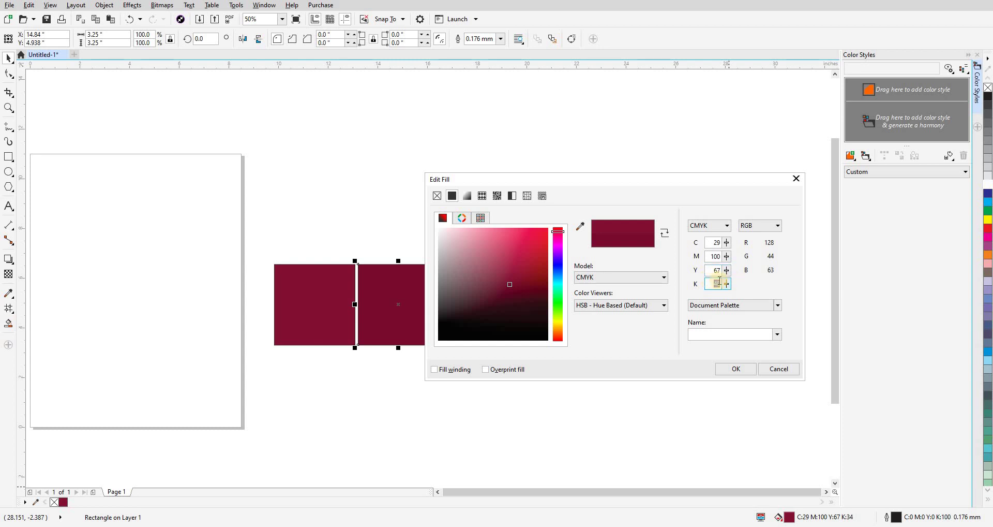
{"action": "left_click", "coordinate": [376, 281]}
{"action": "left_click", "coordinate": [737, 310]}
{"action": "left_click", "coordinate": [715, 270]}
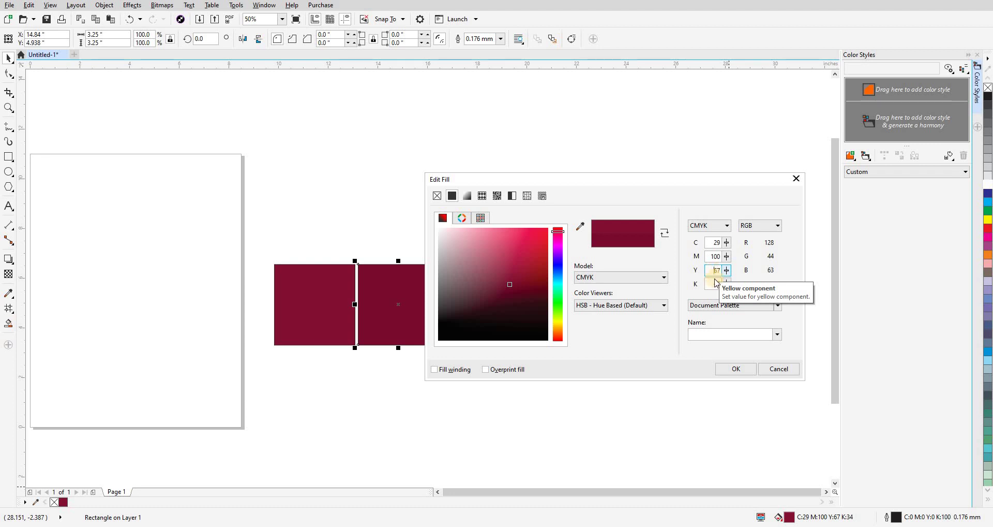
{"action": "left_click", "coordinate": [729, 283]}
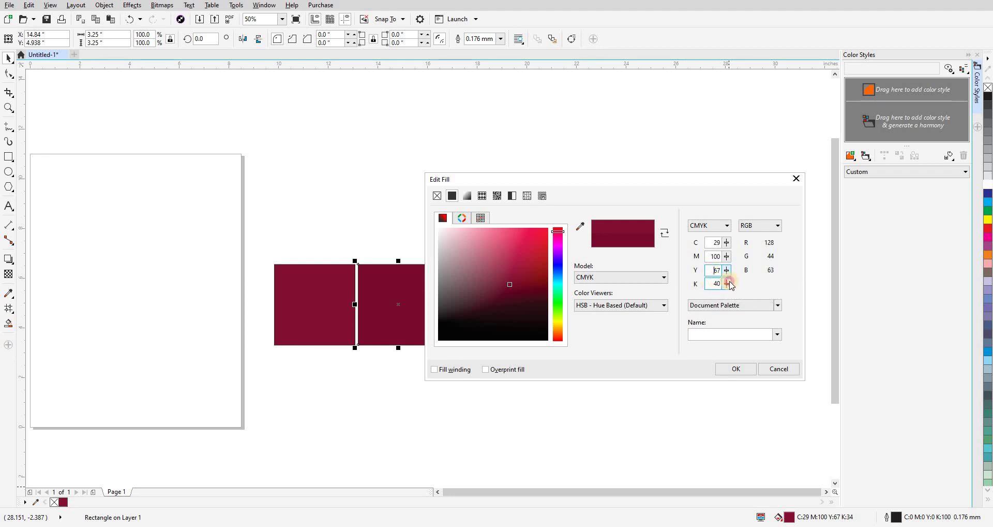
{"action": "left_click", "coordinate": [777, 370]}
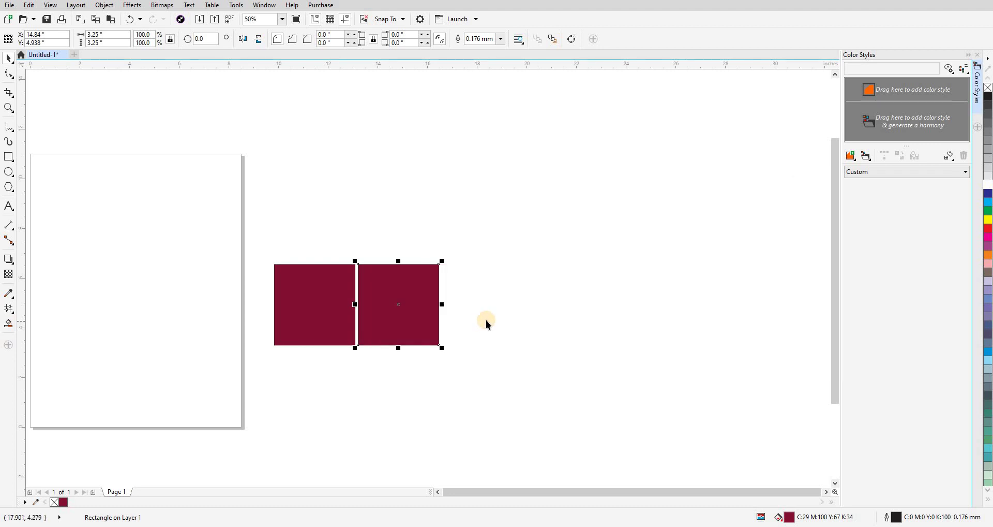
Toggle the selection between the two squares until the right-hand copy is selected.
{"action": "left_click", "coordinate": [486, 320]}
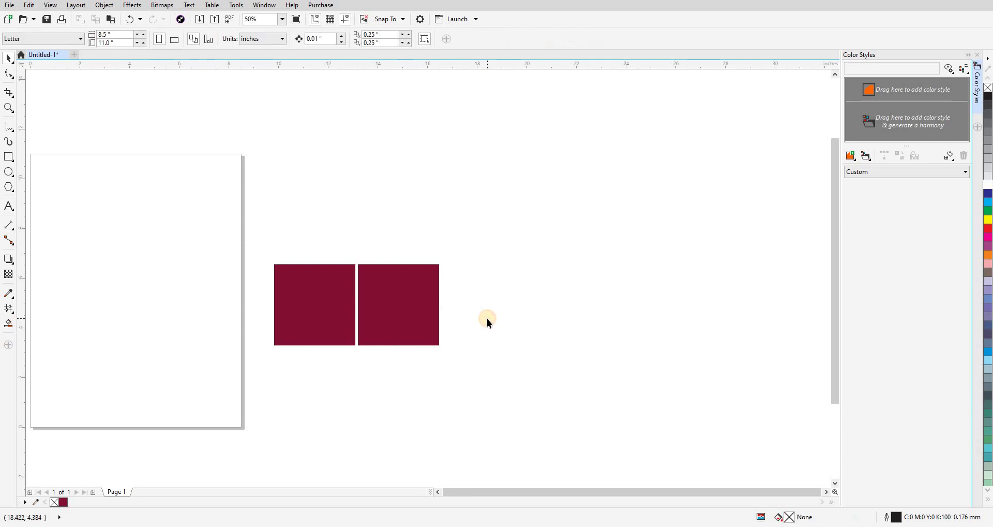
{"action": "left_click", "coordinate": [387, 313]}
{"action": "left_click", "coordinate": [328, 309]}
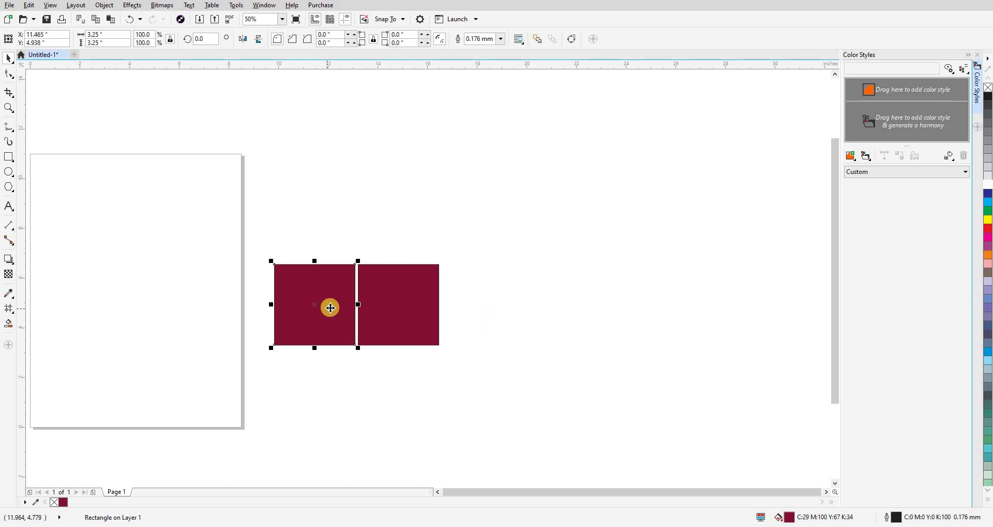
{"action": "left_click", "coordinate": [479, 335]}
{"action": "left_click", "coordinate": [427, 315]}
{"action": "left_click", "coordinate": [337, 293]}
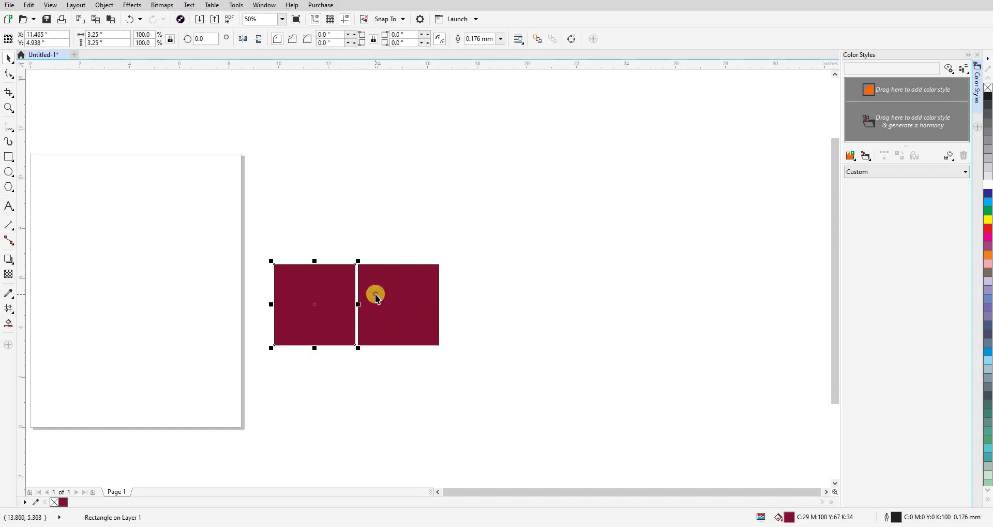
{"action": "left_click", "coordinate": [377, 294]}
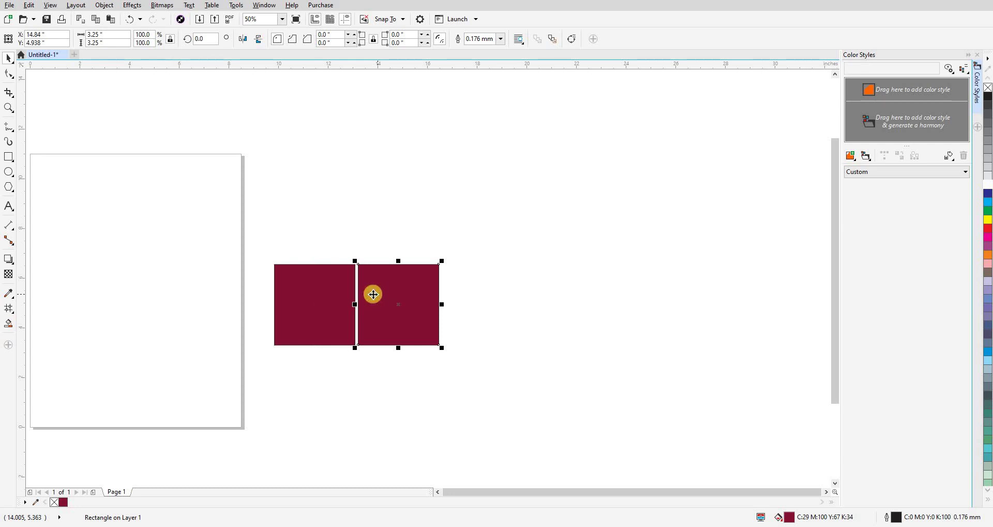
{"action": "left_click", "coordinate": [341, 293]}
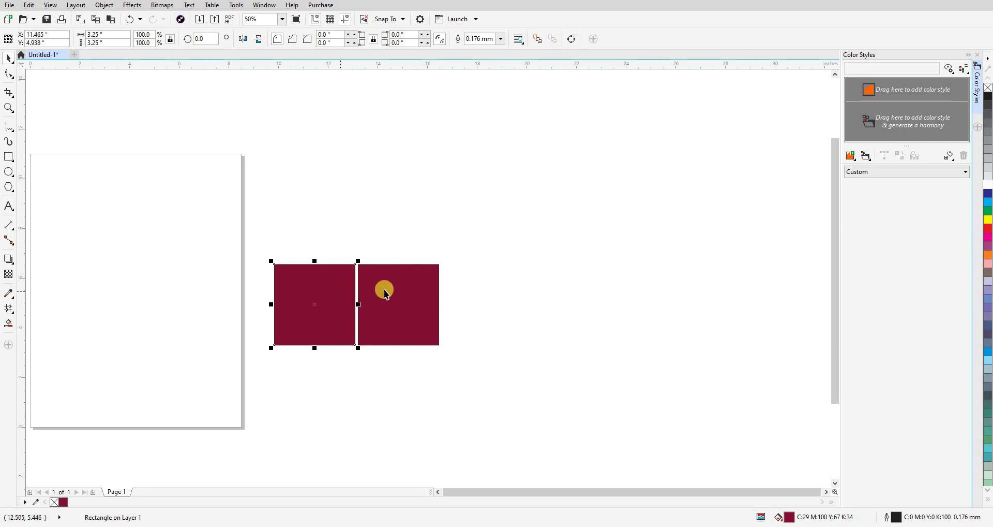
{"action": "left_click", "coordinate": [367, 288]}
{"action": "key", "text": "Tab"}
{"action": "left_click", "coordinate": [375, 288]}
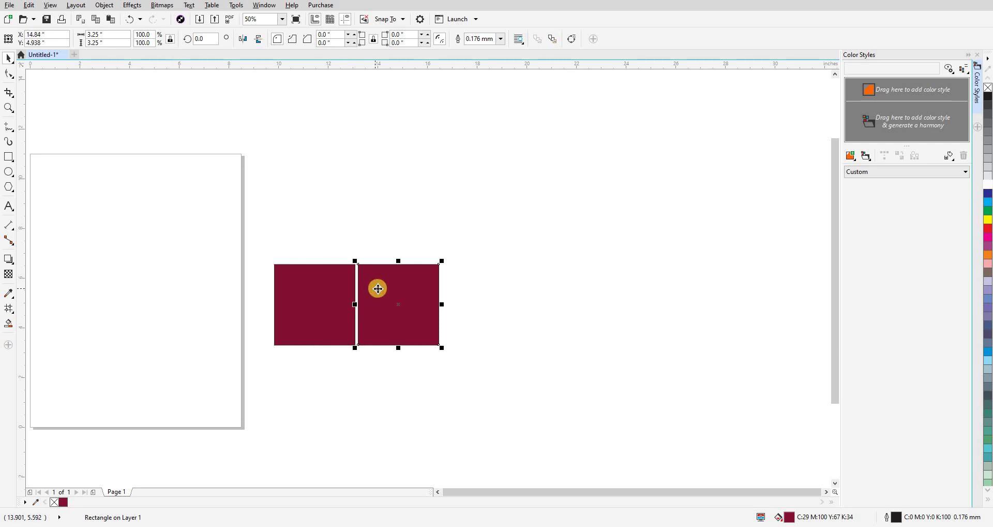
Zoom in, nudge the right square left to X 14.757", then recentre the view.
{"action": "scroll", "coordinate": [368, 282], "scroll_direction": "up", "scroll_amount": 3}
{"action": "left_click_drag", "start_coordinate": [370, 280], "coordinate": [317, 221]}
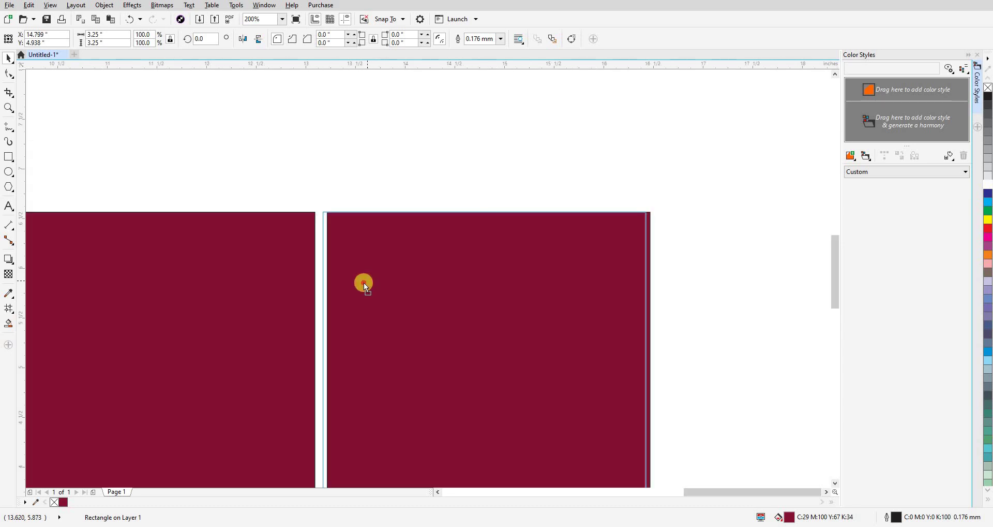
{"action": "left_click", "coordinate": [343, 182]}
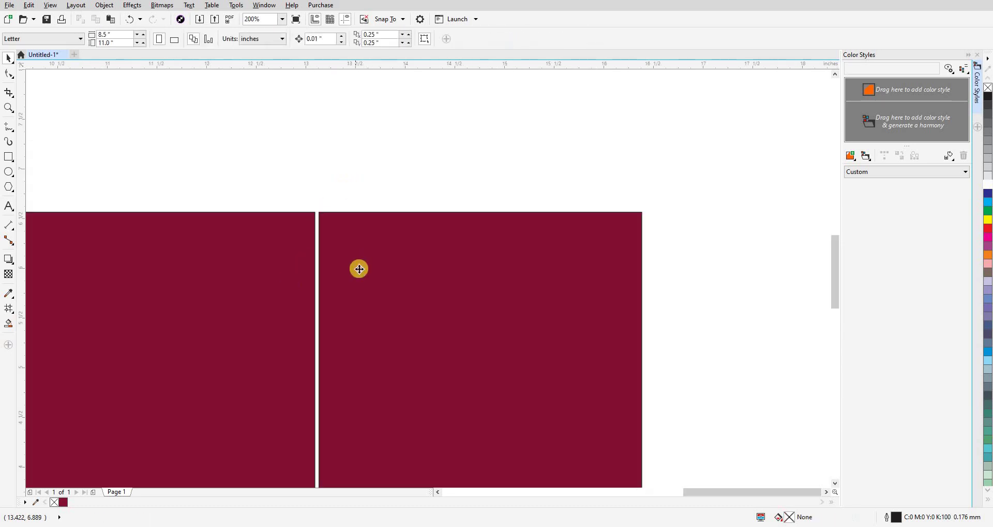
{"action": "left_click", "coordinate": [401, 266]}
{"action": "scroll", "coordinate": [401, 266], "scroll_direction": "down", "scroll_amount": 2}
{"action": "left_click_drag", "start_coordinate": [410, 263], "coordinate": [415, 268]}
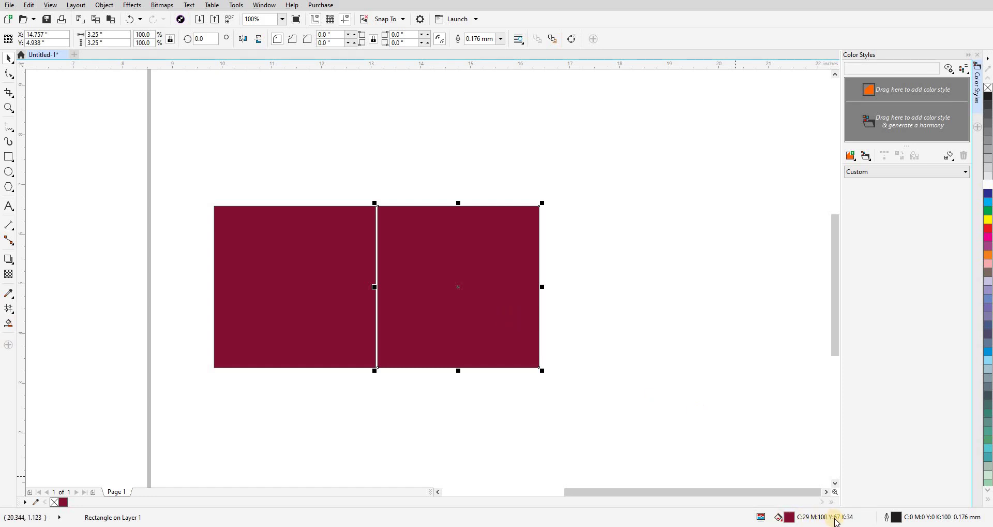
{"action": "mouse_move", "coordinate": [825, 517]}
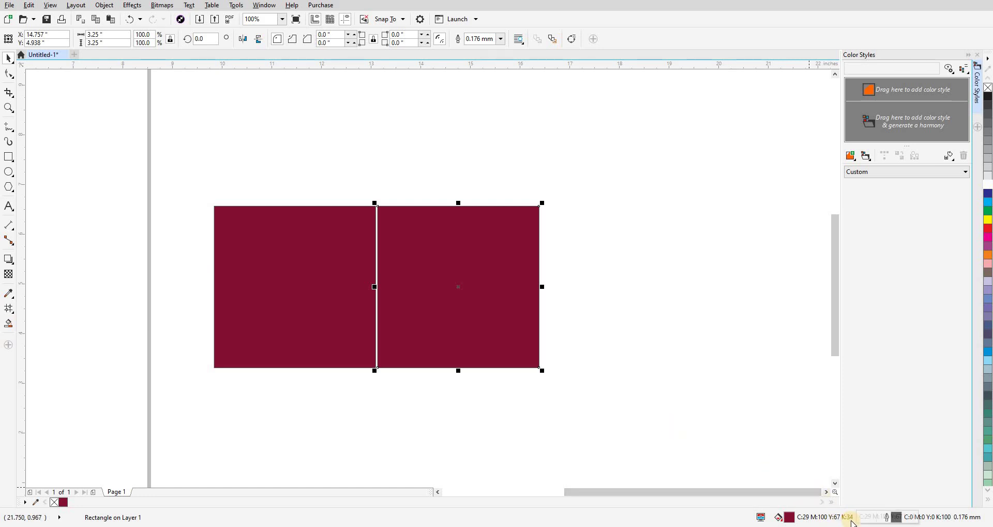
Select the right square and compute 5% of cyan 29 in Calculator, giving 1.45.
{"action": "left_click", "coordinate": [590, 323]}
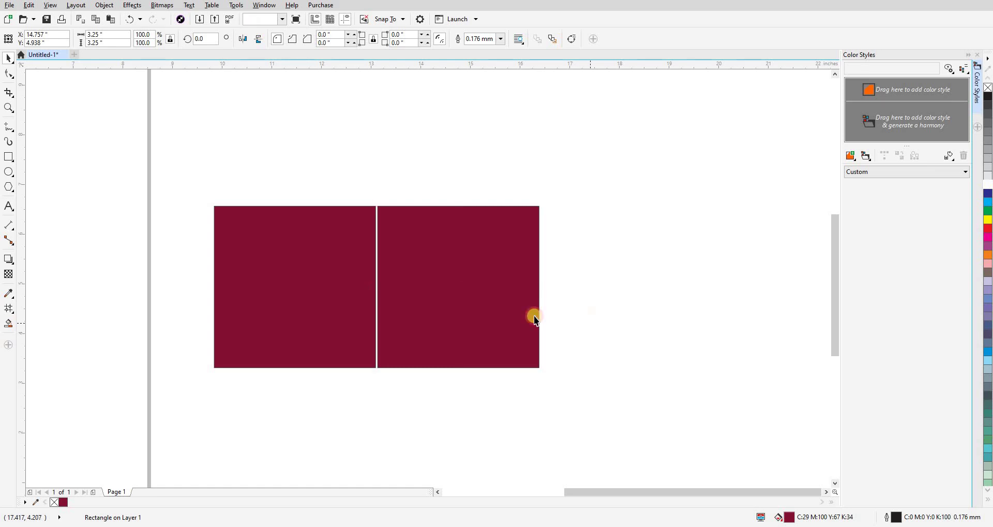
{"action": "left_click", "coordinate": [509, 312]}
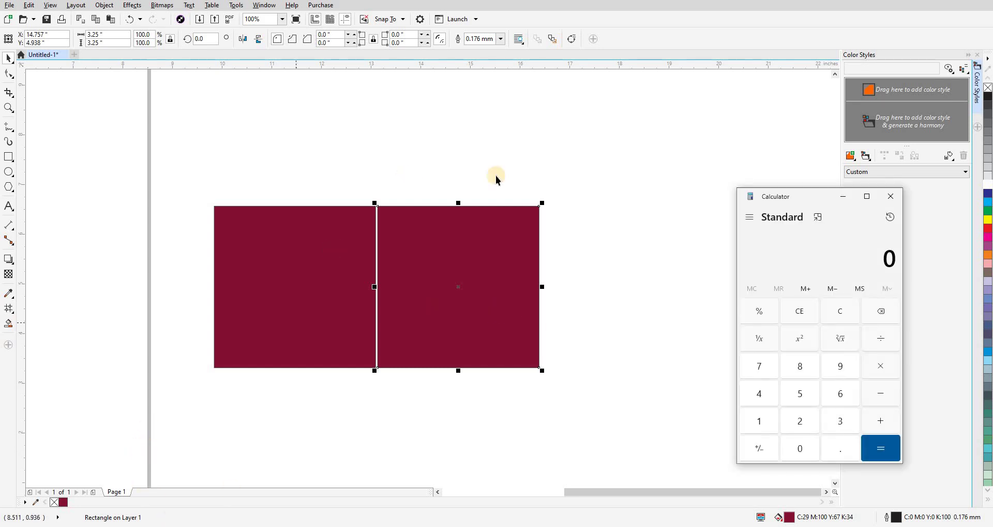
{"action": "left_click_drag", "start_coordinate": [760, 188], "coordinate": [676, 164]}
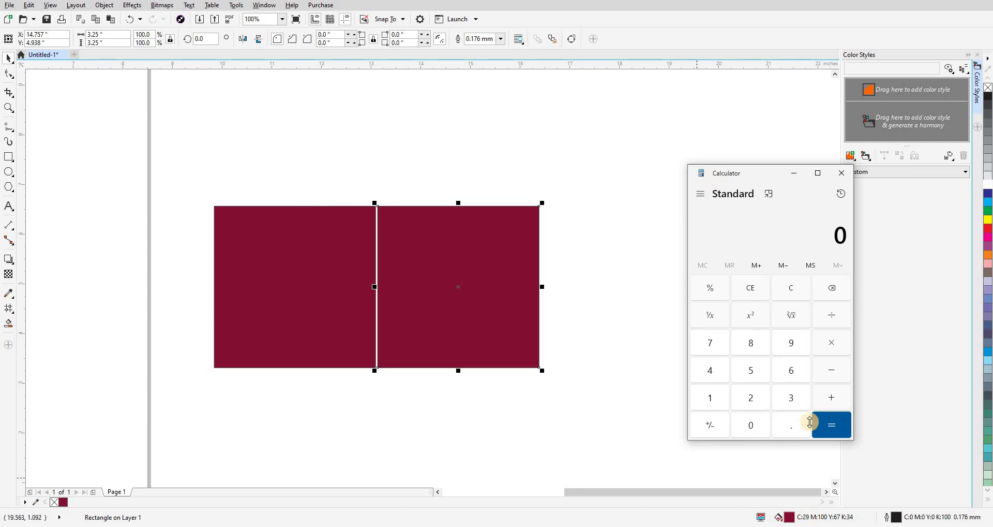
{"action": "type", "text": "29"}
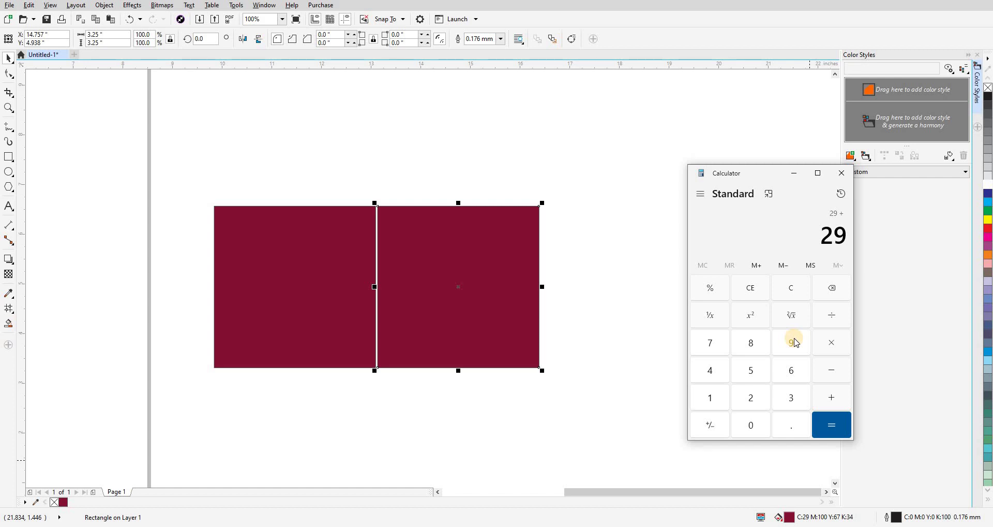
{"action": "type", "text": "5"}
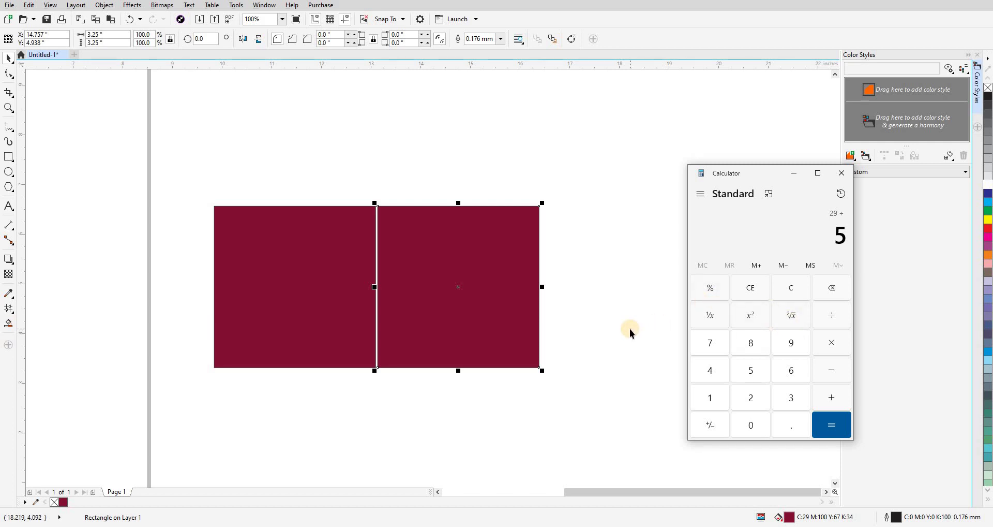
{"action": "key", "text": "BackSpace"}
{"action": "type", "text": "1.45"}
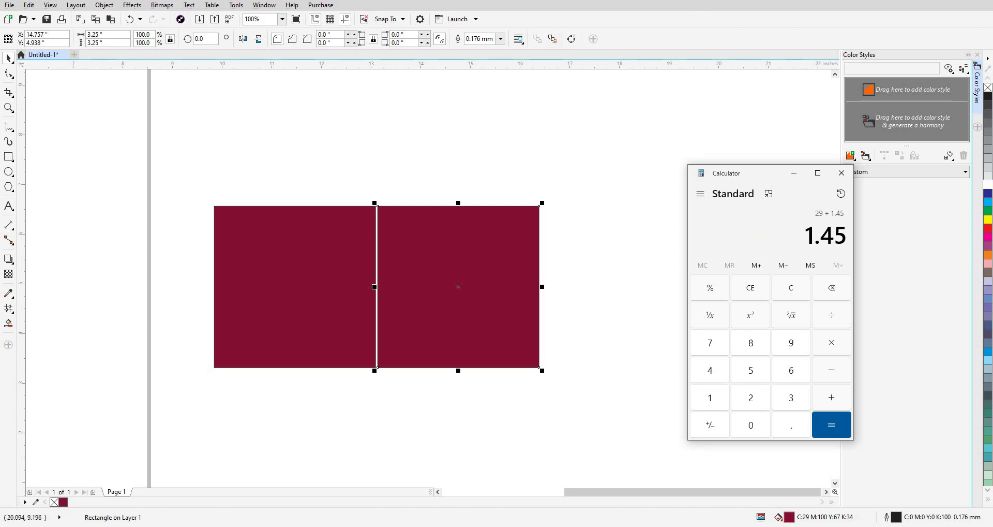
{"action": "left_click", "coordinate": [539, 276]}
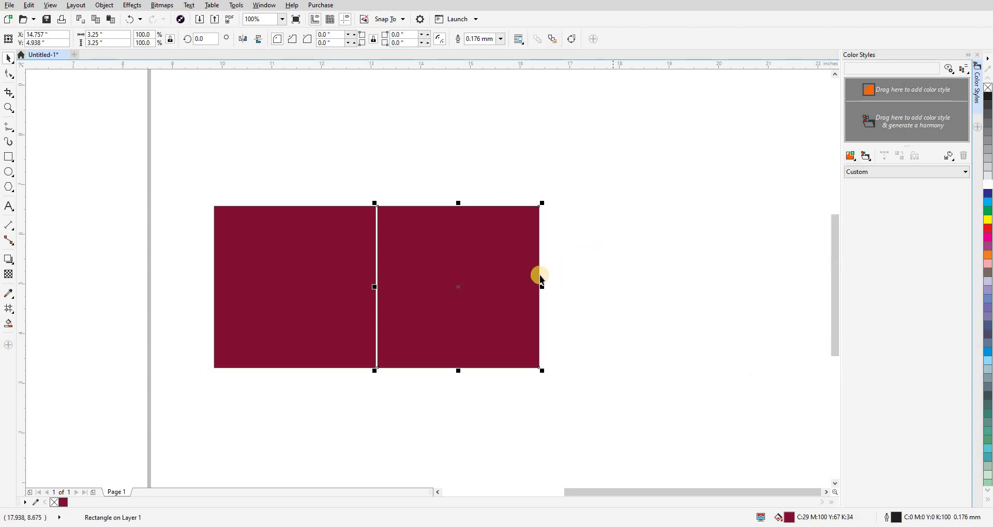
Set the right square's cyan to 31 in Edit Fill and apply it.
{"action": "double_click", "coordinate": [790, 517]}
{"action": "double_click", "coordinate": [600, 223]}
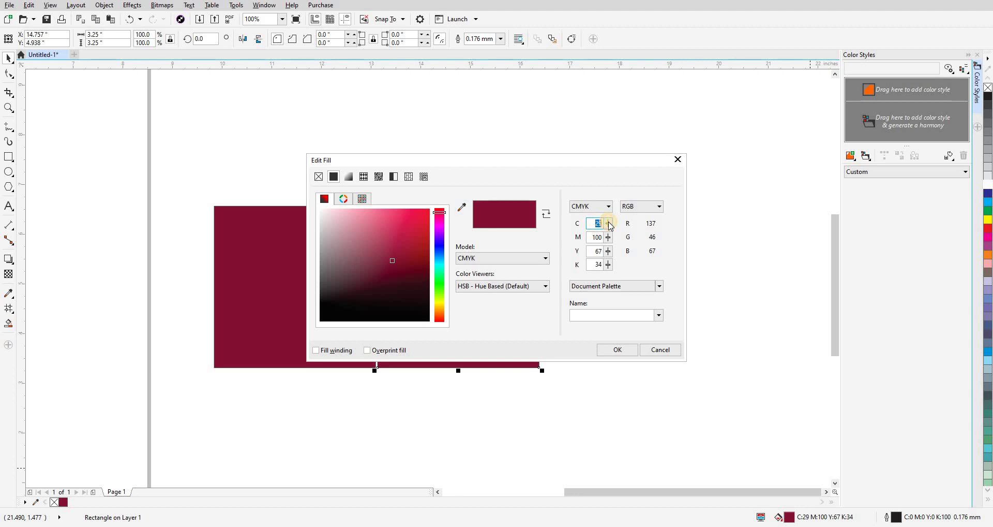
{"action": "type", "text": "31"}
{"action": "left_click", "coordinate": [610, 351]}
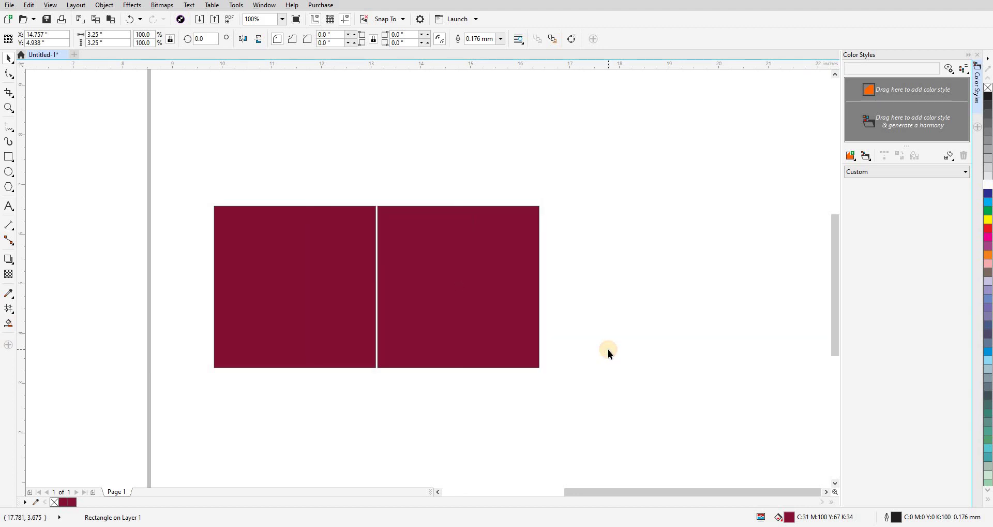
Select the right square and compute 5% of yellow 67 in Calculator, giving 3.35.
{"action": "left_click", "coordinate": [479, 308]}
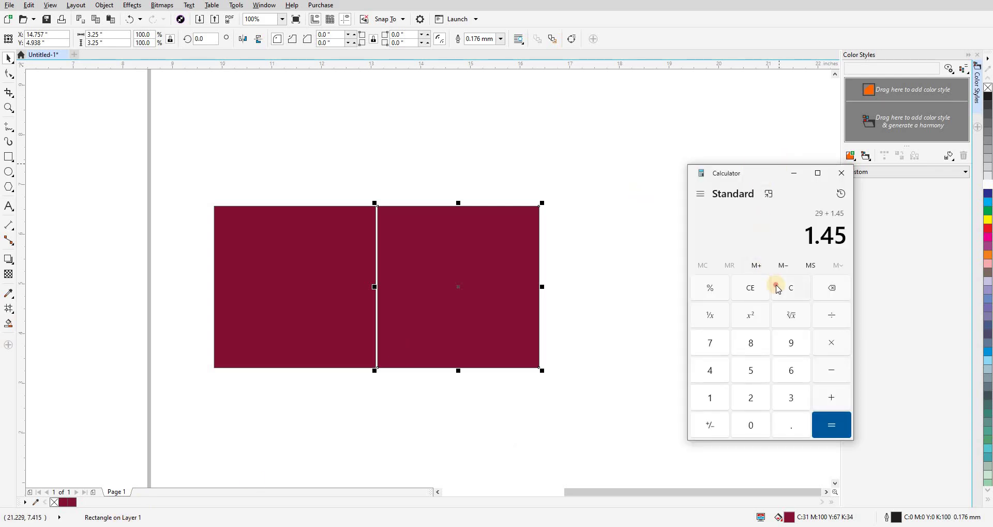
{"action": "left_click", "coordinate": [777, 283]}
{"action": "type", "text": "67"}
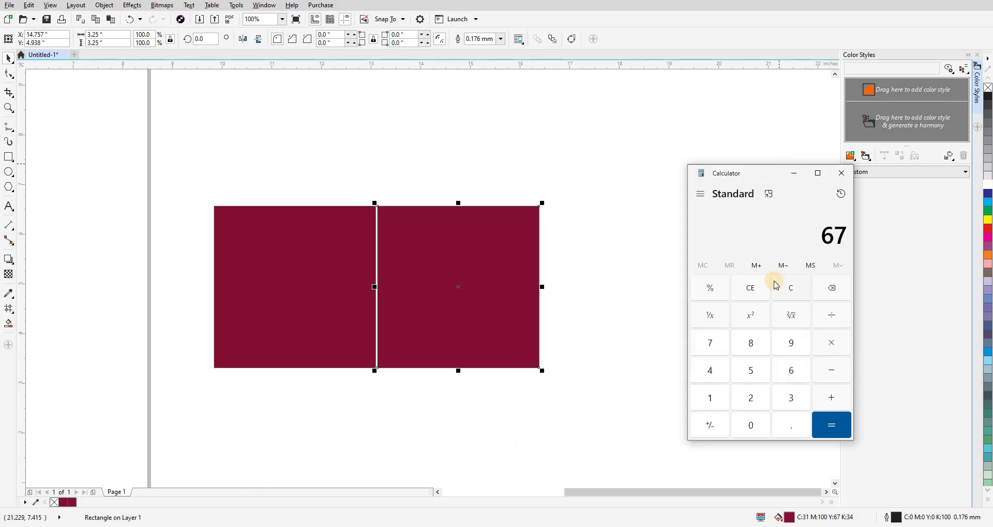
{"action": "type", "text": " + 5"}
{"action": "key", "text": "BackSpace"}
{"action": "type", "text": "3.35"}
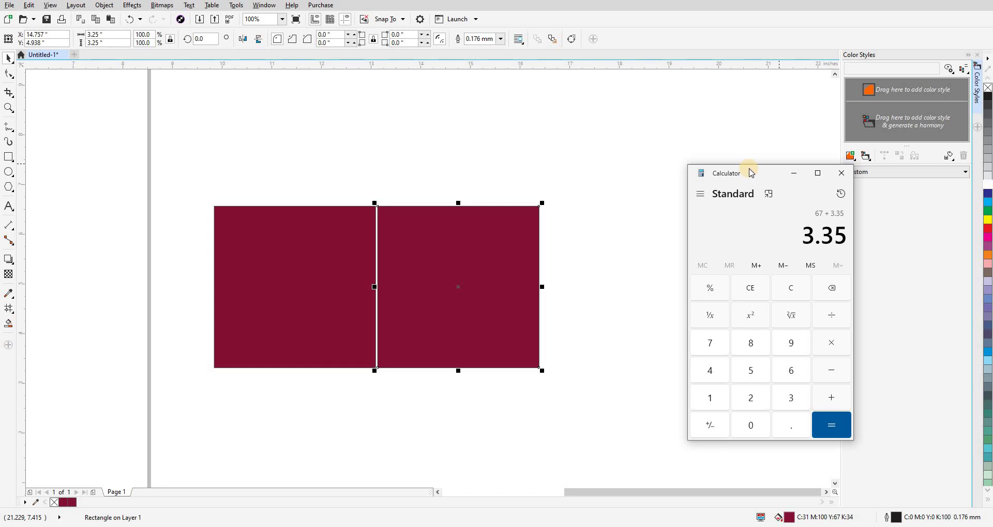
{"action": "left_click", "coordinate": [612, 47]}
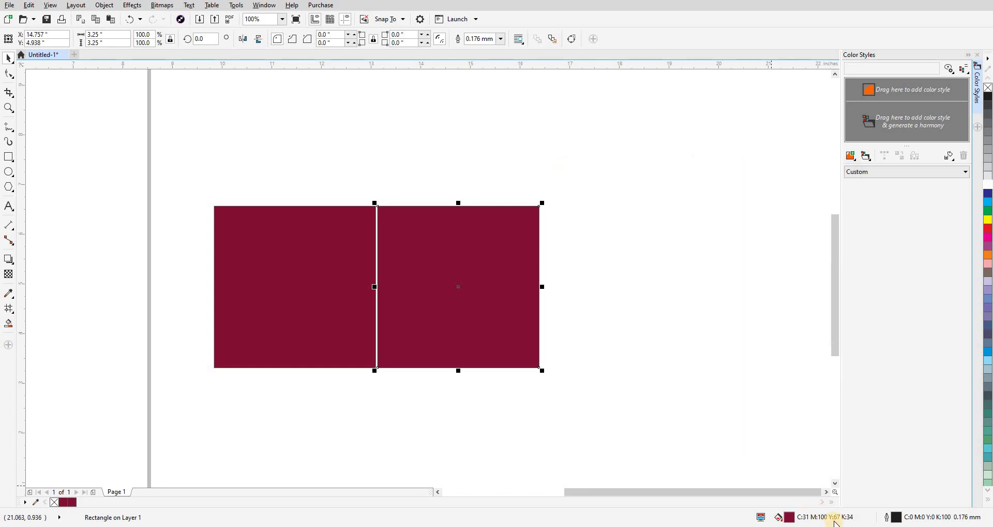
Raise the right square's yellow to 71 in Edit Fill, making C31 M100 Y71 K34.
{"action": "double_click", "coordinate": [790, 517]}
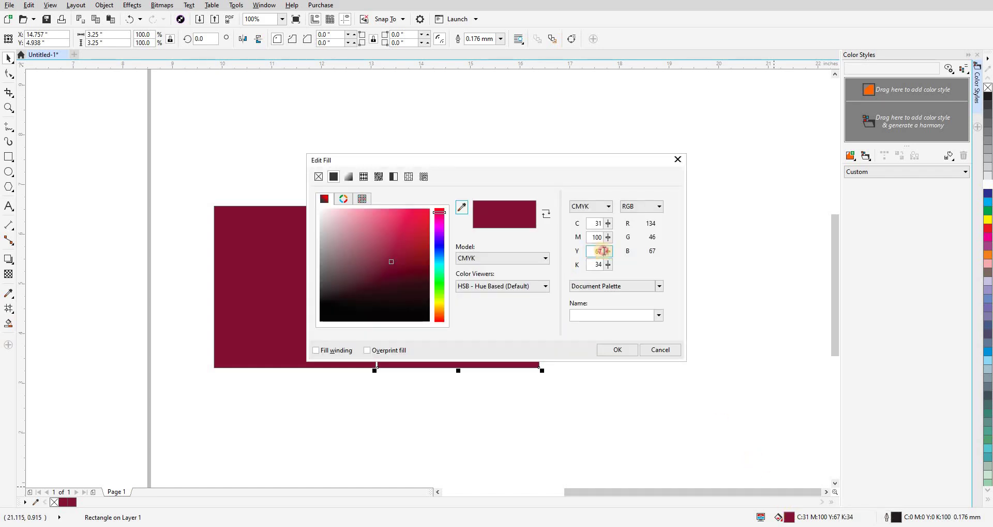
{"action": "double_click", "coordinate": [604, 250]}
{"action": "type", "text": "71"}
{"action": "left_click", "coordinate": [595, 265]}
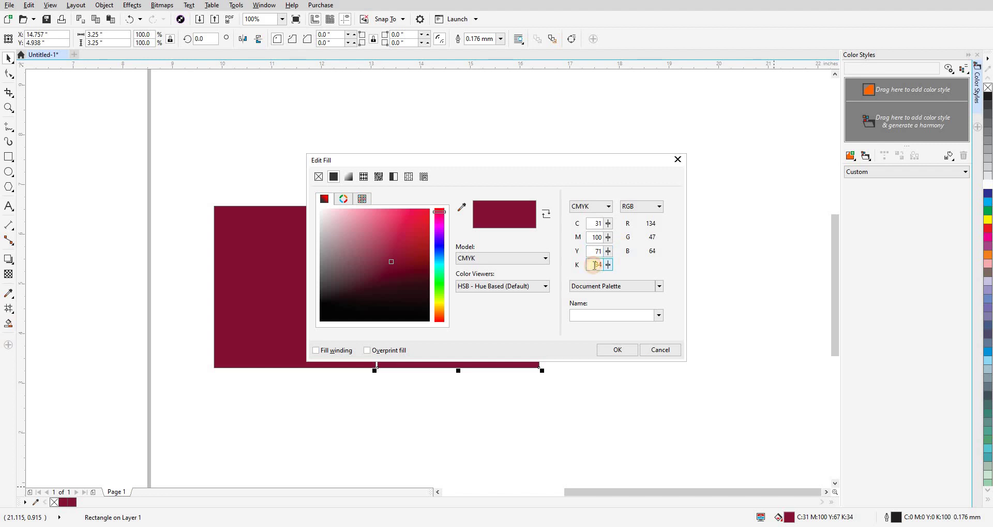
{"action": "left_click", "coordinate": [618, 350]}
{"action": "left_click", "coordinate": [508, 282]}
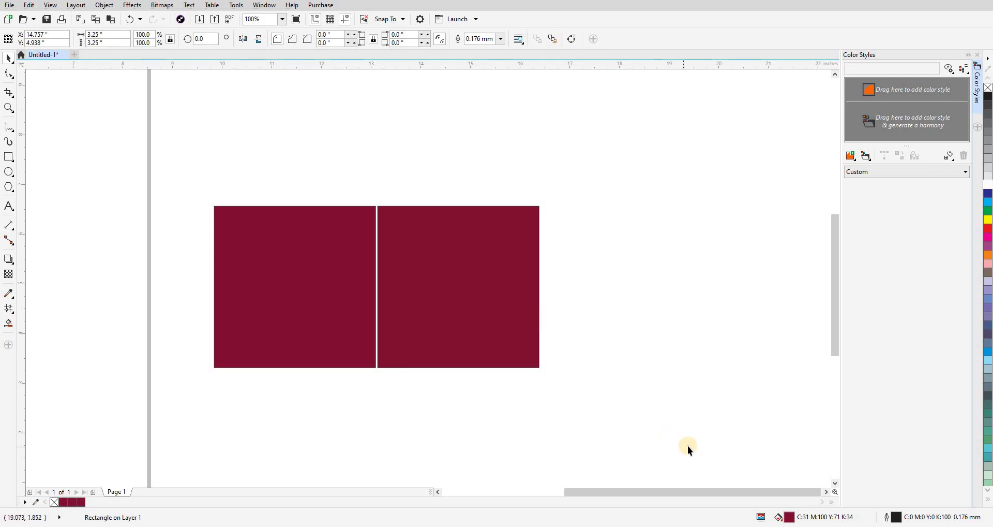
In Calculator, add 5% to black 34 by entering 34 + 1.7.
{"action": "left_click", "coordinate": [207, 523]}
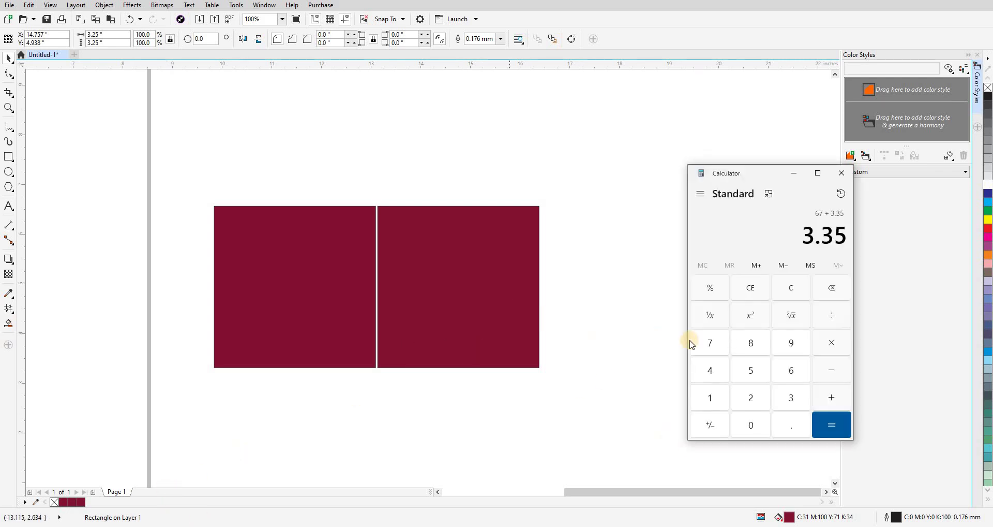
{"action": "left_click", "coordinate": [790, 293]}
{"action": "type", "text": "3"}
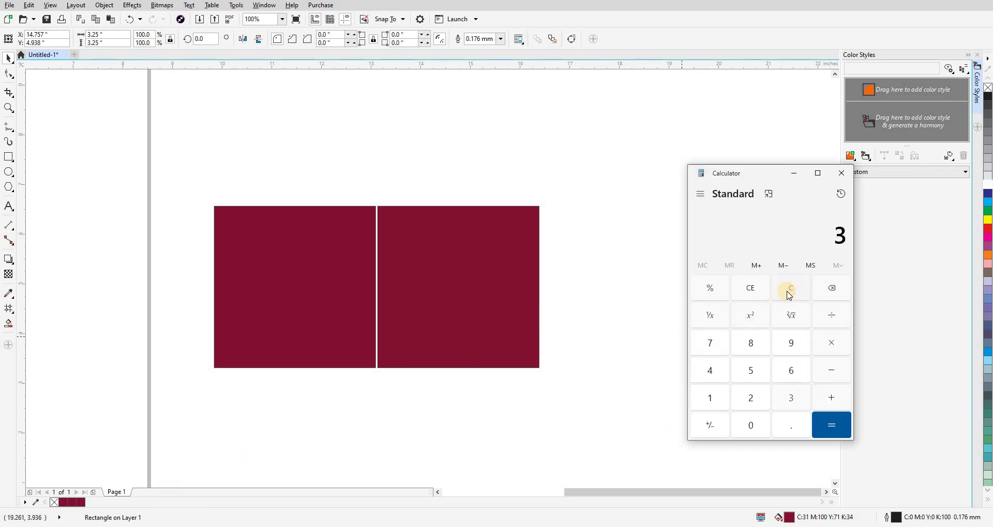
{"action": "type", "text": "4 + "}
{"action": "type", "text": "1.7"}
Reselect the right square and set its black to 36, making C31 M100 Y71 K36.
{"action": "left_click", "coordinate": [515, 268]}
{"action": "left_click", "coordinate": [533, 324]}
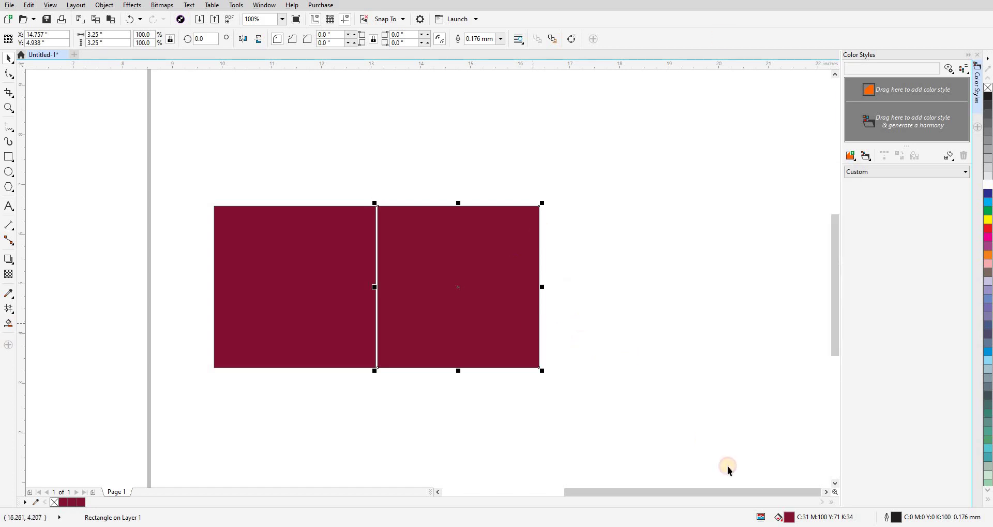
{"action": "left_click", "coordinate": [787, 516]}
{"action": "key", "text": "shift+F11"}
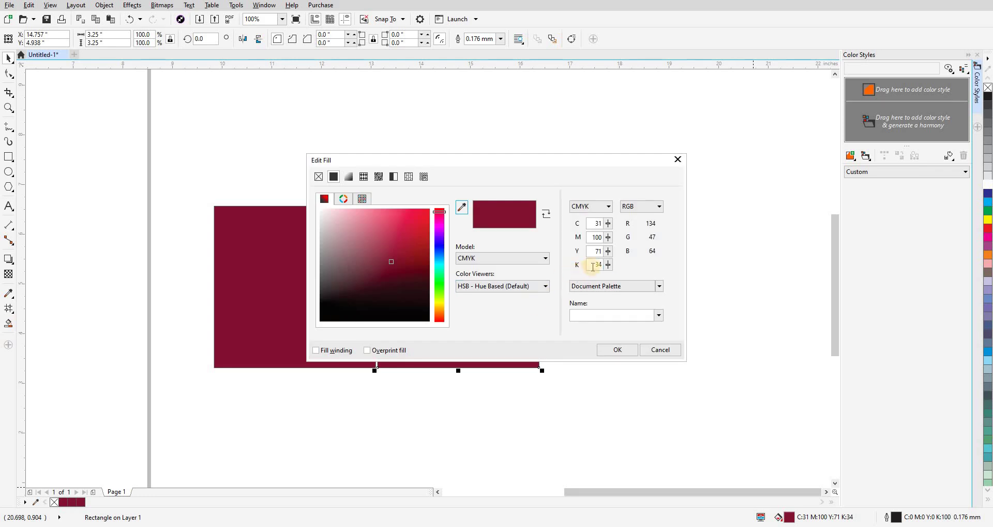
{"action": "key", "text": "BackSpace"}
{"action": "type", "text": "6"}
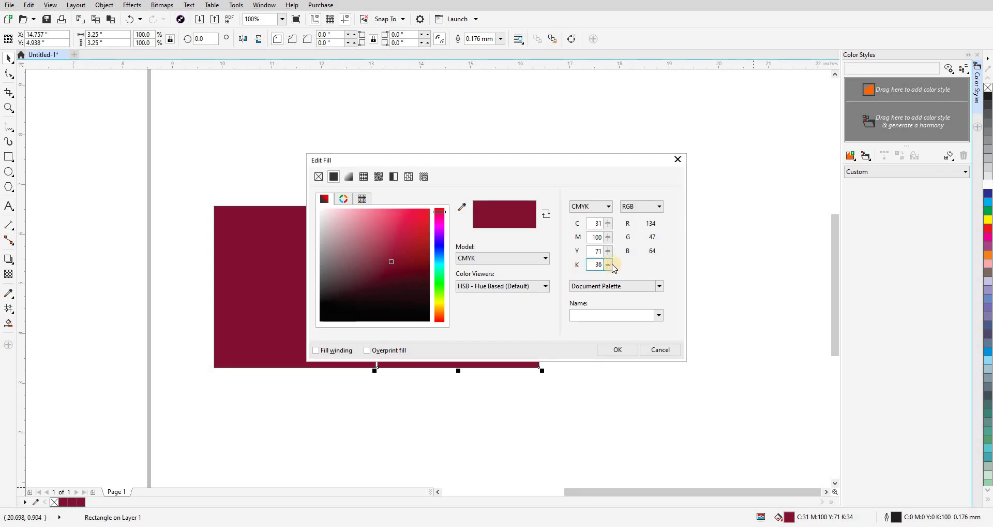
{"action": "left_click", "coordinate": [595, 251]}
{"action": "left_click", "coordinate": [615, 351]}
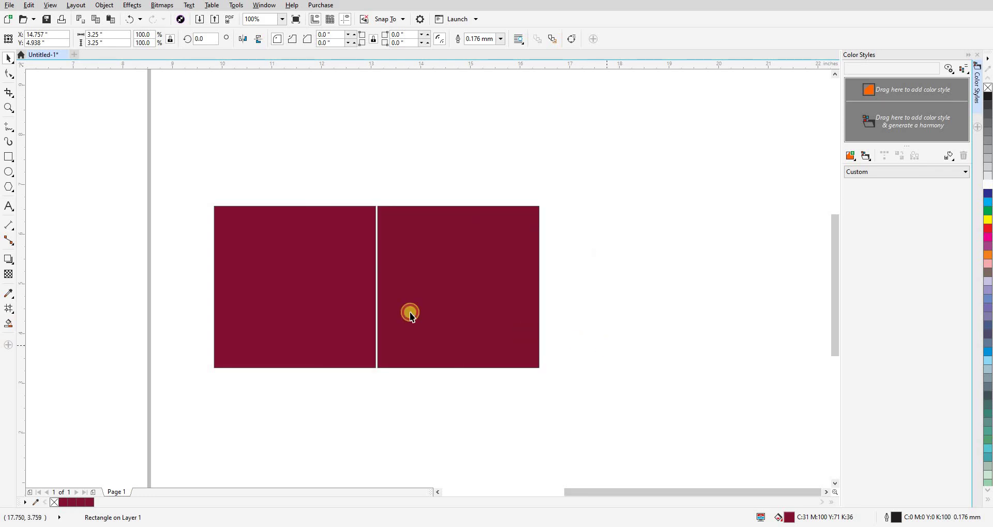
{"action": "key", "text": "Escape"}
Slide the second maroon square left to overlap the first and zoom in on them.
{"action": "scroll", "coordinate": [311, 297], "scroll_direction": "down", "scroll_amount": 2}
{"action": "scroll", "coordinate": [315, 293], "scroll_direction": "up", "scroll_amount": 2}
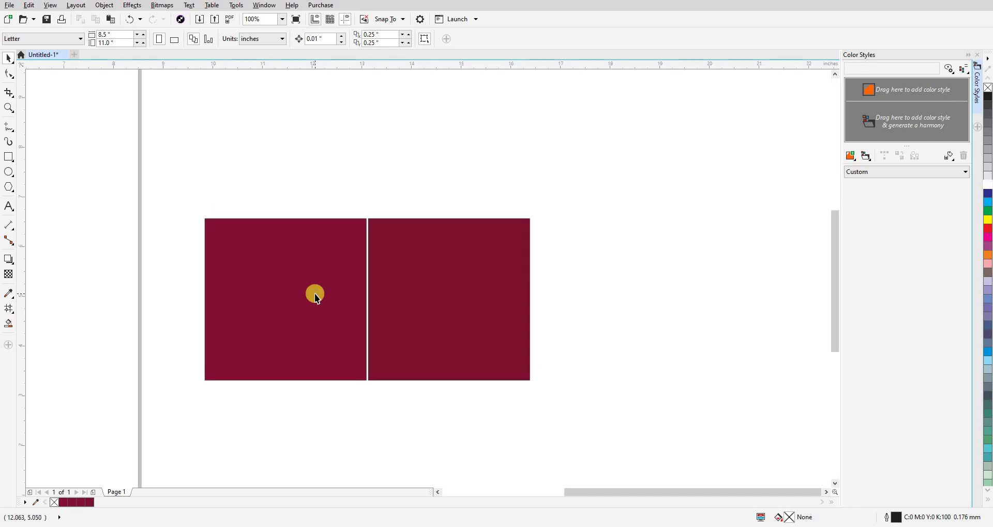
{"action": "left_click", "coordinate": [377, 292]}
{"action": "left_click_drag", "start_coordinate": [390, 291], "coordinate": [355, 291]}
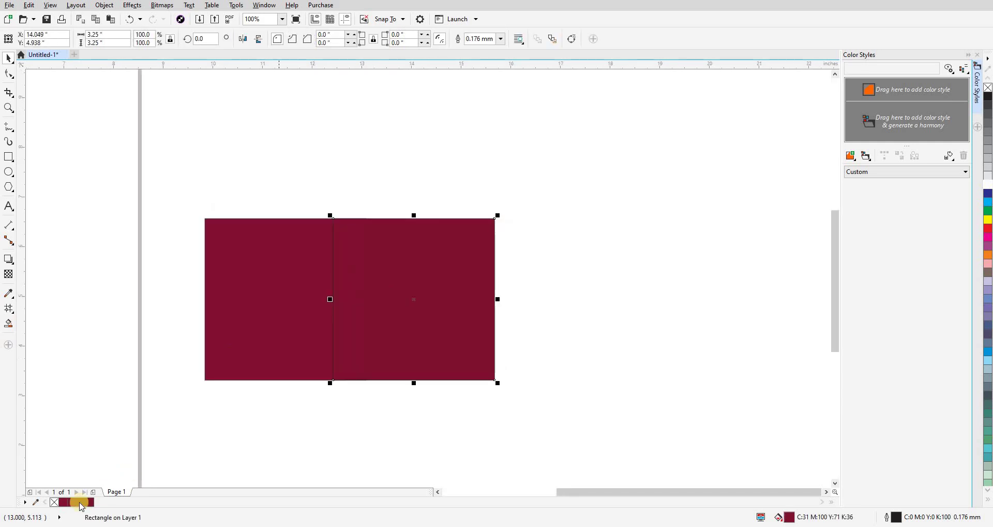
{"action": "key", "text": "z"}
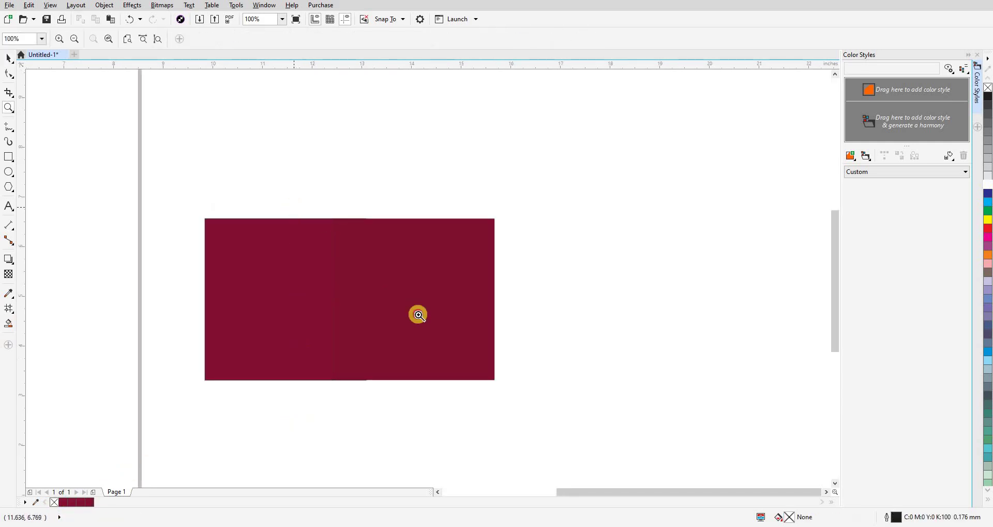
{"action": "left_click", "coordinate": [418, 315]}
Nudge the second square right and drop a copy of it further right at X 15.083 inches.
{"action": "scroll", "coordinate": [382, 260], "scroll_direction": "up", "scroll_amount": 2}
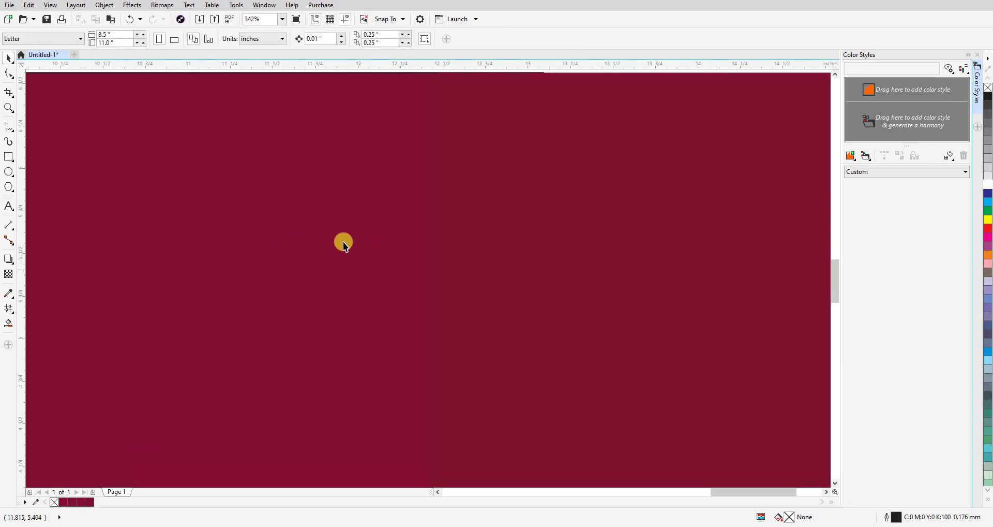
{"action": "scroll", "coordinate": [346, 241], "scroll_direction": "down", "scroll_amount": 2}
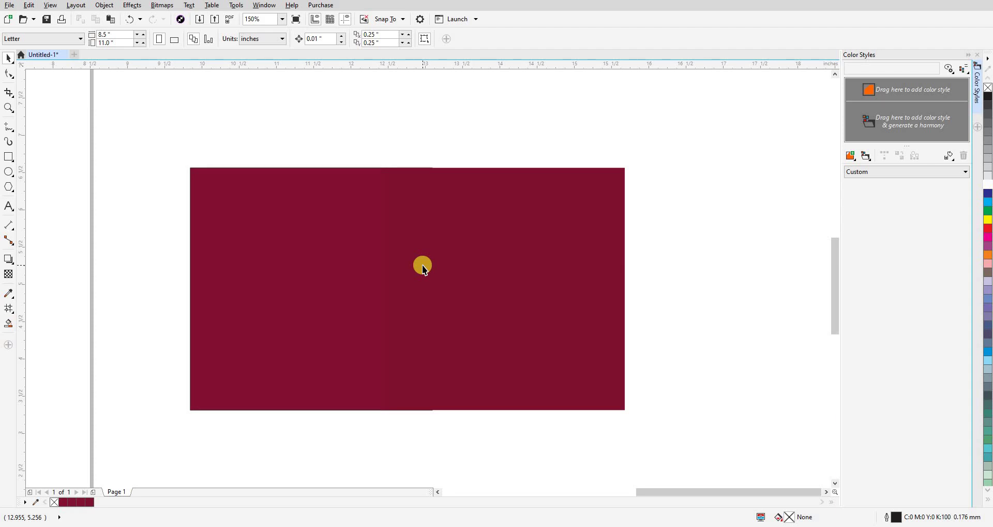
{"action": "mouse_move", "coordinate": [467, 281]}
{"action": "left_mouse_down"}
{"action": "mouse_move", "coordinate": [516, 289]}
{"action": "mouse_move", "coordinate": [488, 293]}
{"action": "left_mouse_up"}
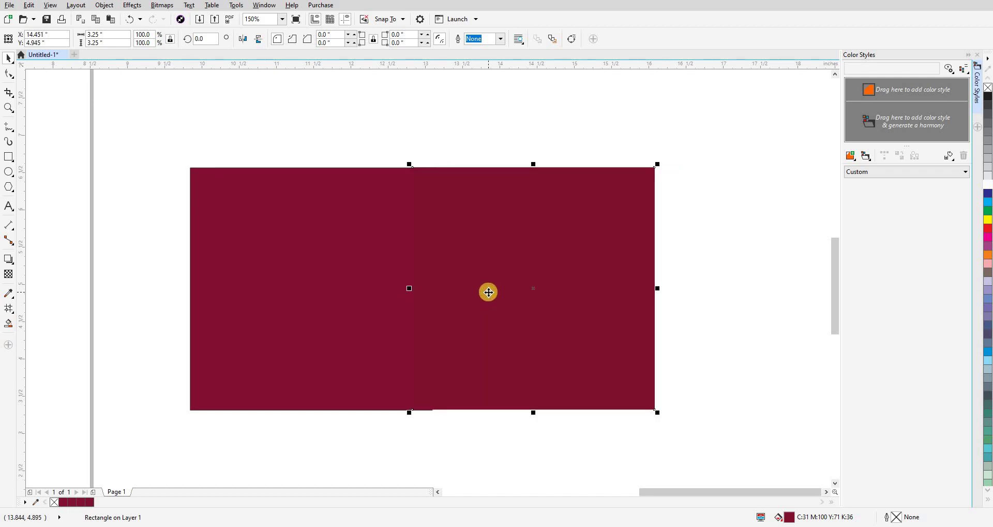
{"action": "left_click_drag", "start_coordinate": [544, 255], "coordinate": [571, 255]}
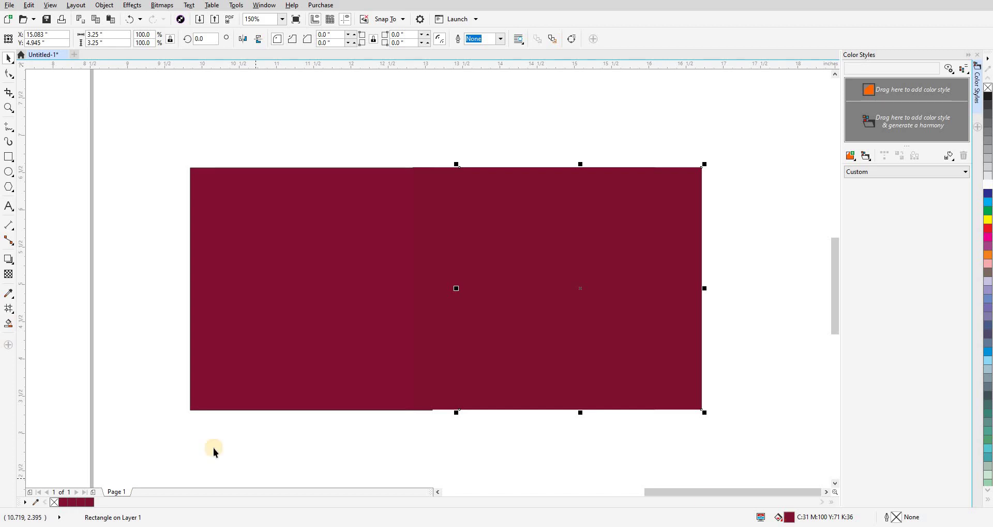
{"action": "key", "text": "alt+Tab"}
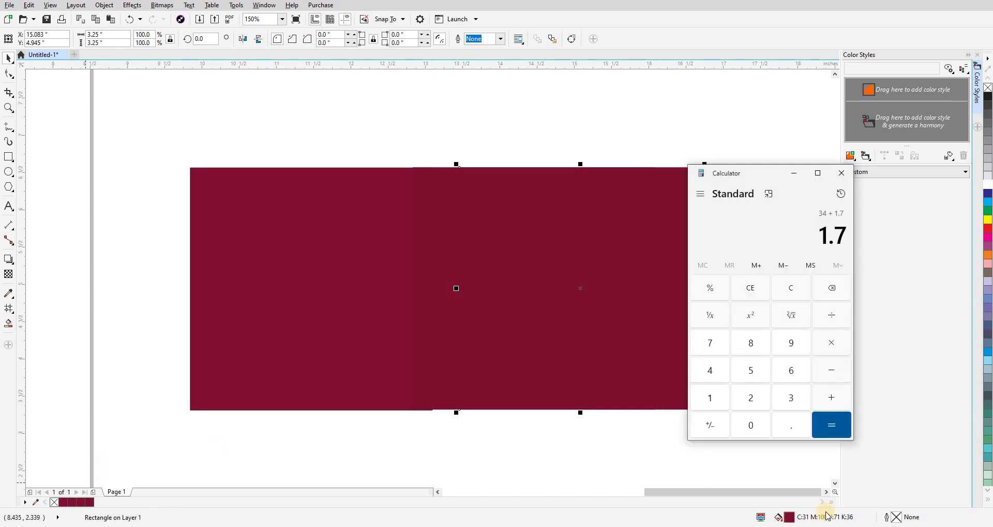
Work out 30% of 31 (9.3) in Calculator, then open the third square's Edit Fill settings.
{"action": "left_click", "coordinate": [785, 293]}
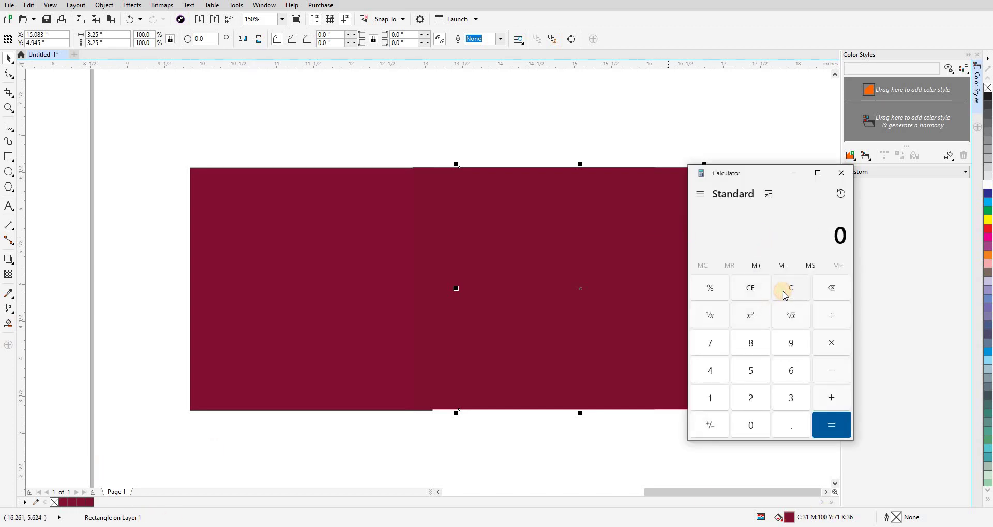
{"action": "type", "text": "31"}
{"action": "type", "text": "30"}
{"action": "type", "text": "9.3"}
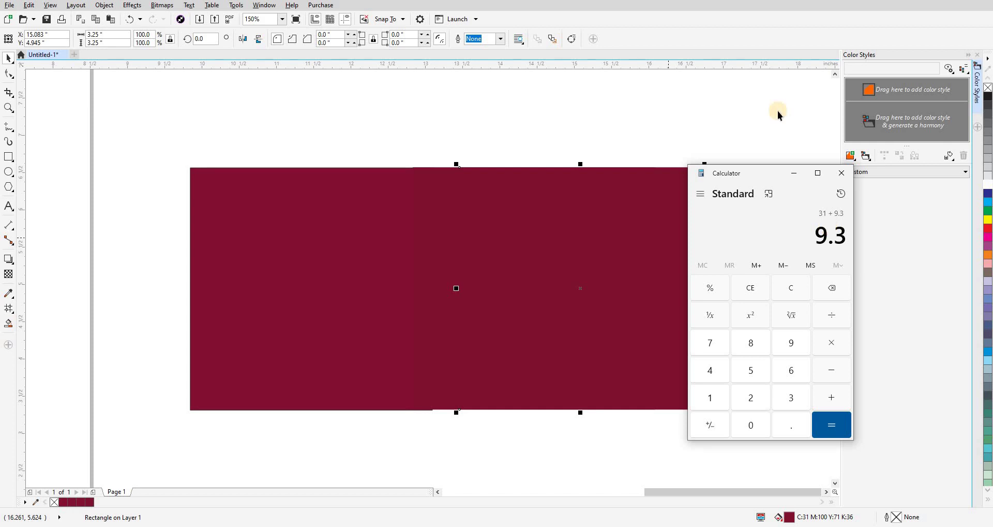
{"action": "left_click", "coordinate": [794, 173]}
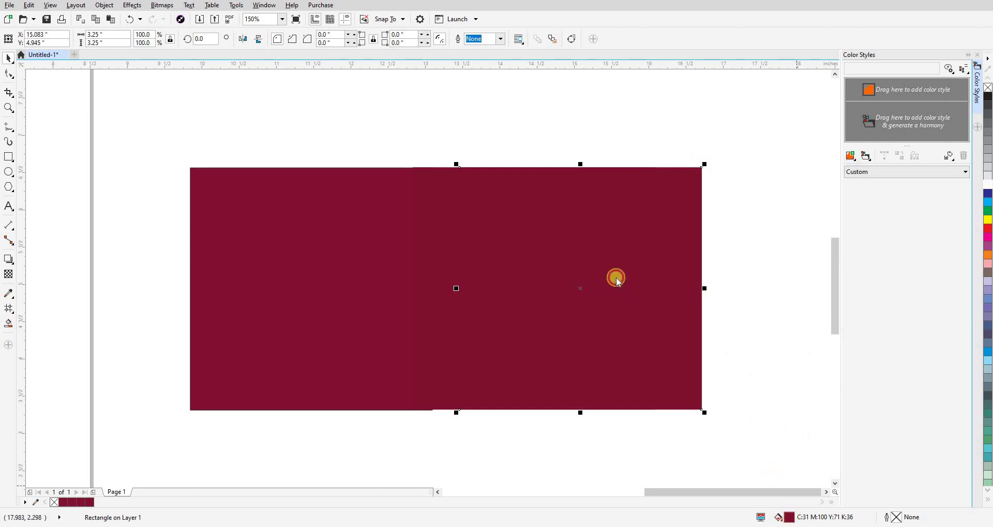
{"action": "key", "text": "shift+F11"}
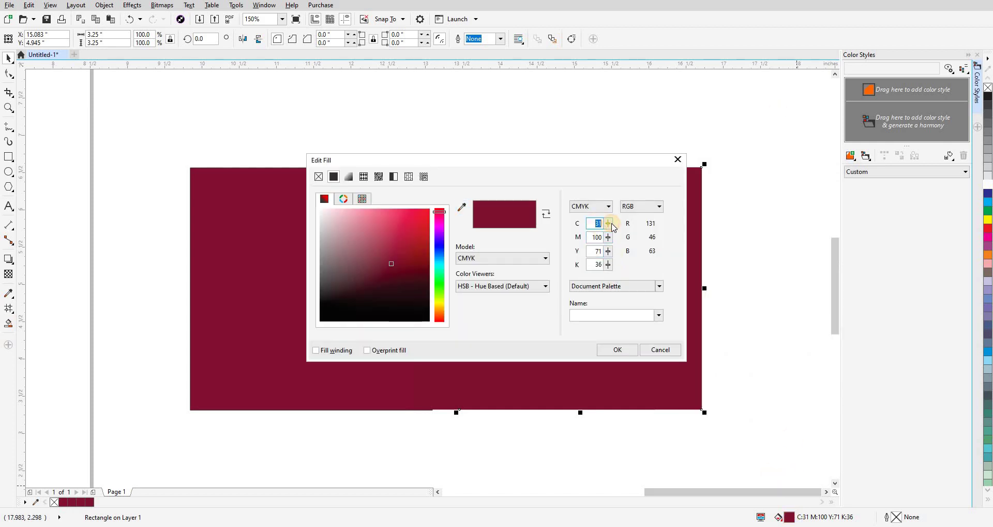
Set the third square's cyan to 40 and work out 30% of 71 in Calculator.
{"action": "type", "text": "40"}
{"action": "left_click", "coordinate": [597, 237]}
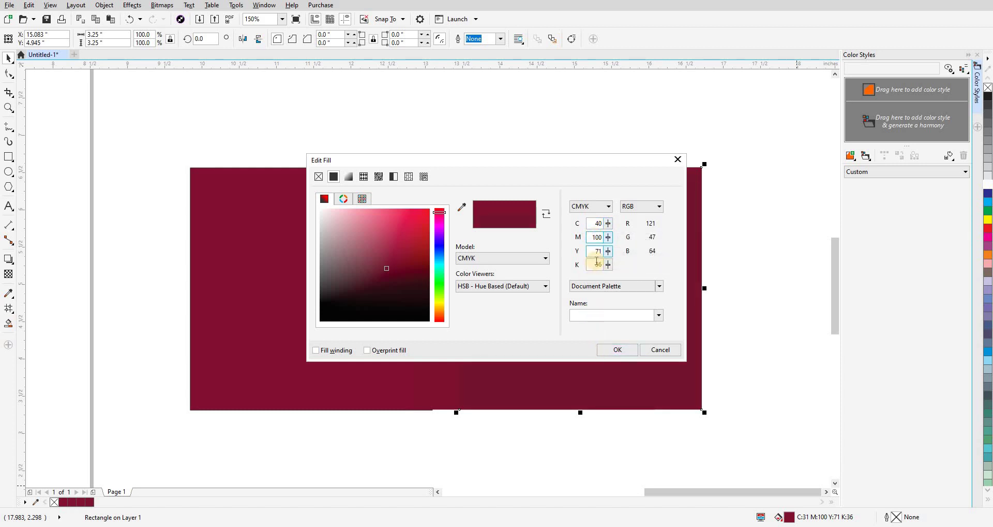
{"action": "left_click", "coordinate": [236, 522]}
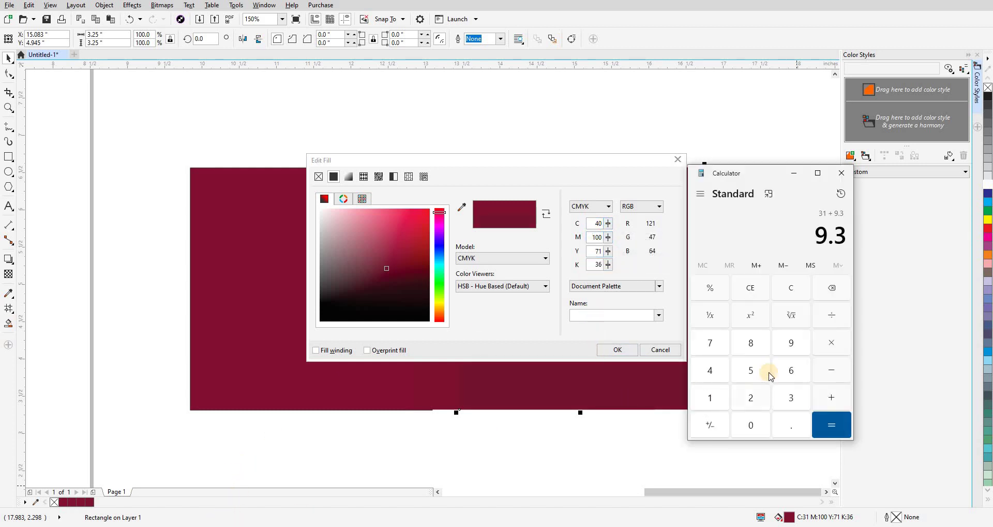
{"action": "left_click", "coordinate": [784, 293]}
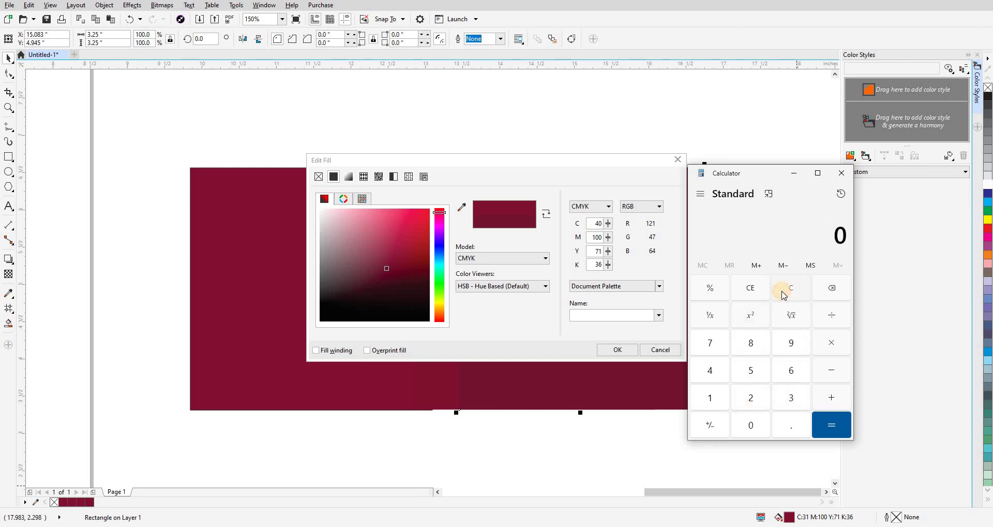
{"action": "type", "text": "71"}
{"action": "left_click", "coordinate": [593, 257]}
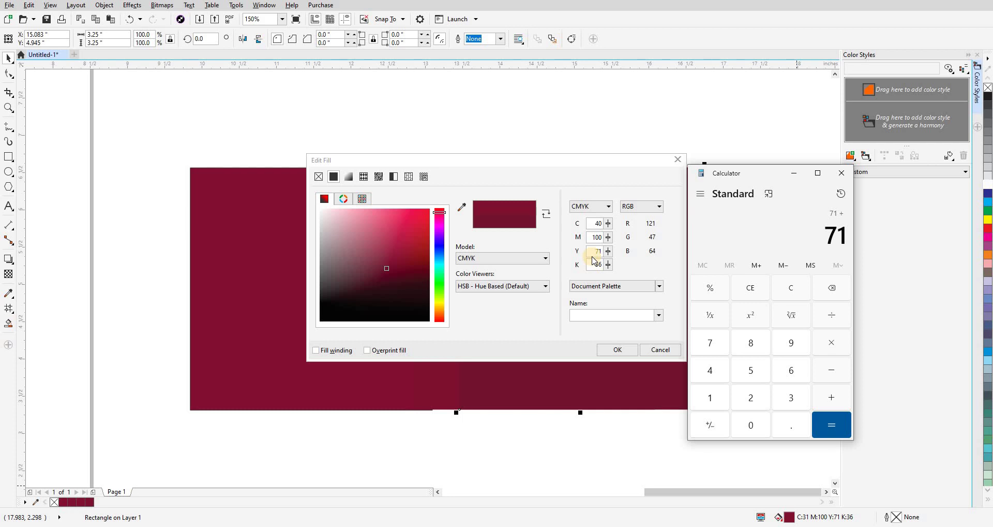
{"action": "type", "text": "30"}
{"action": "key", "text": "percent"}
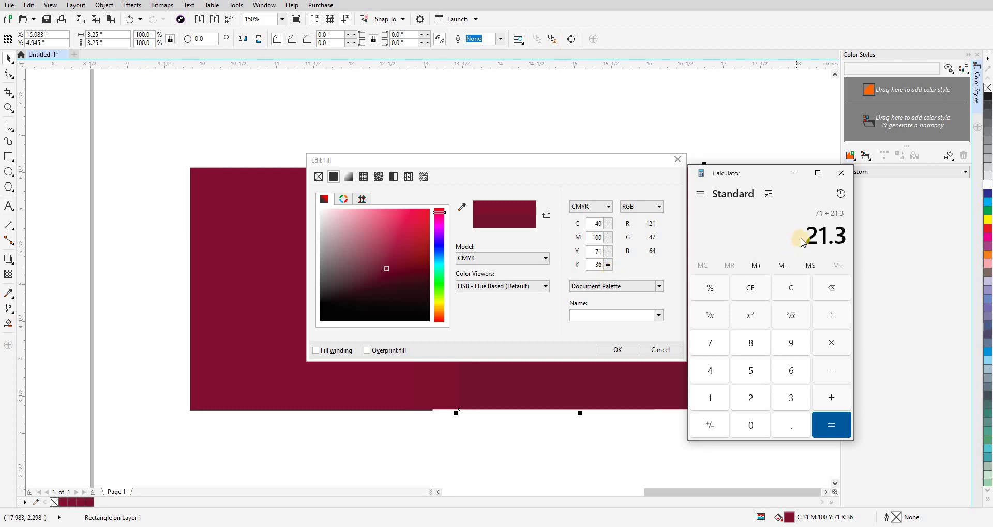
Set yellow to 92 and black to 47, checking 36+30%, and apply C40 M100 Y92 K47.
{"action": "left_click", "coordinate": [593, 252]}
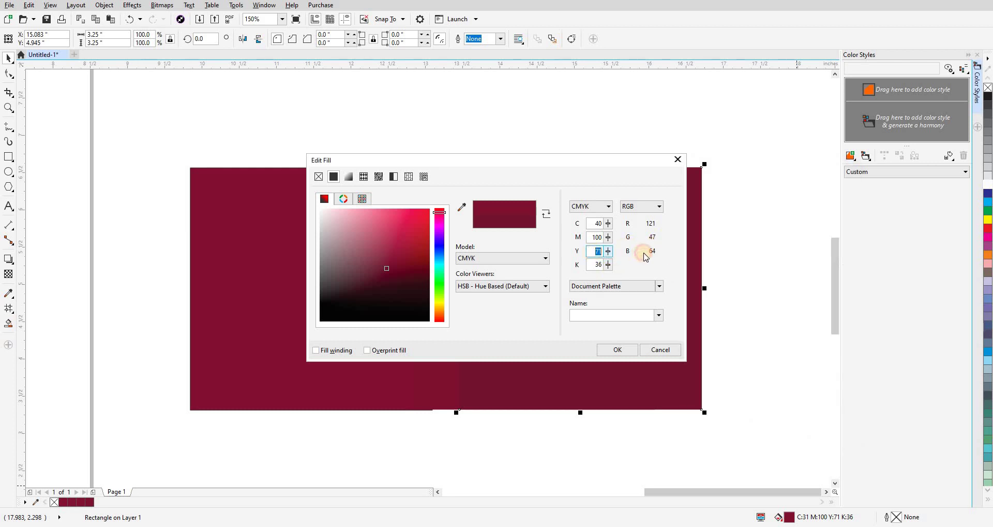
{"action": "type", "text": "92"}
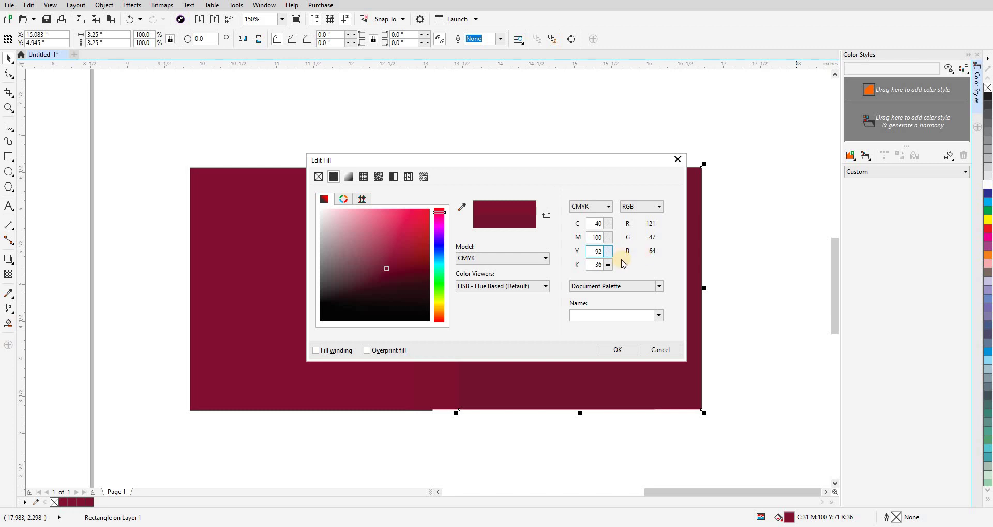
{"action": "left_click", "coordinate": [590, 264]}
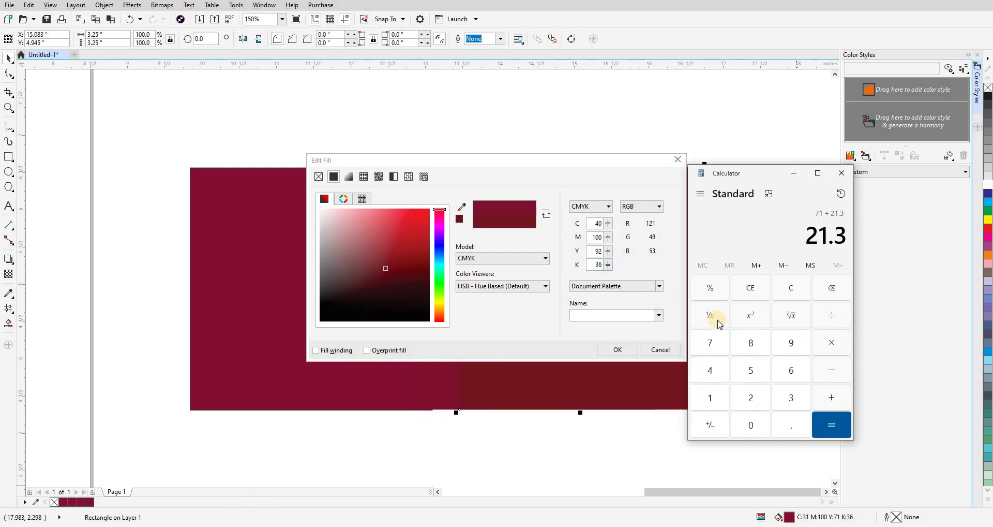
{"action": "left_click", "coordinate": [791, 288]}
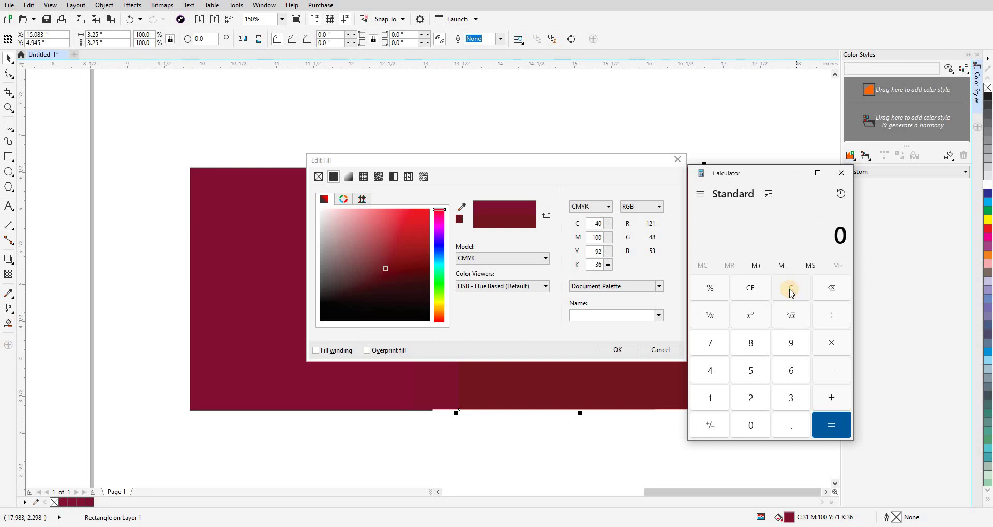
{"action": "type", "text": "36+"}
{"action": "type", "text": "30"}
{"action": "type", "text": "%"}
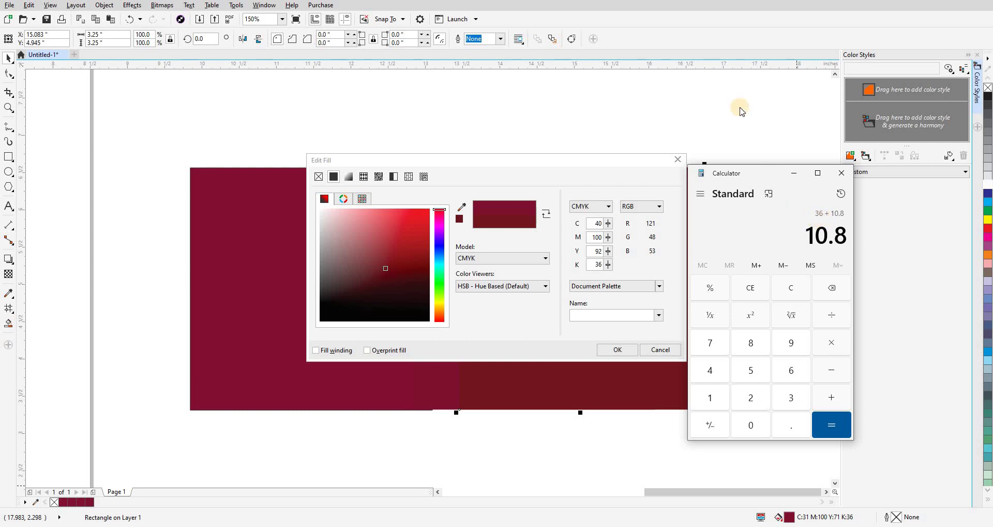
{"action": "left_click", "coordinate": [600, 265]}
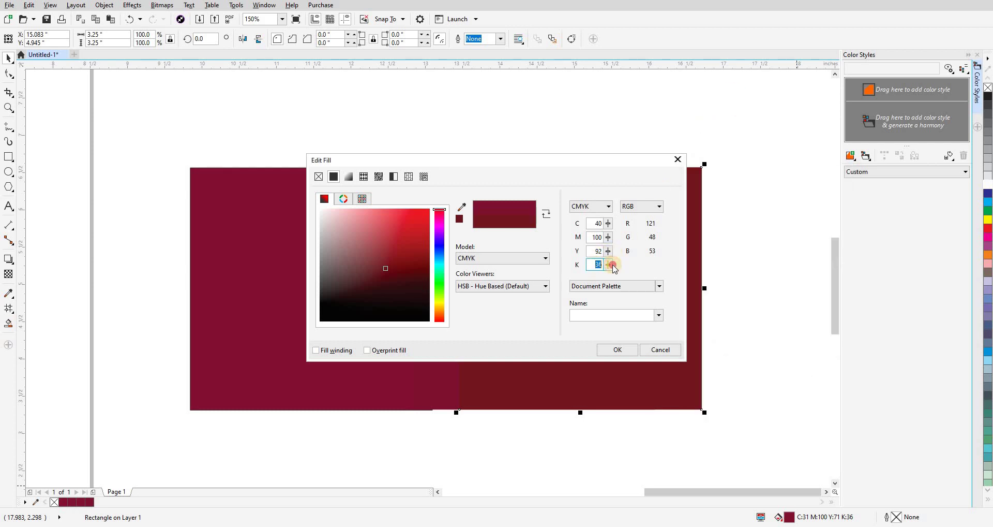
{"action": "type", "text": "47"}
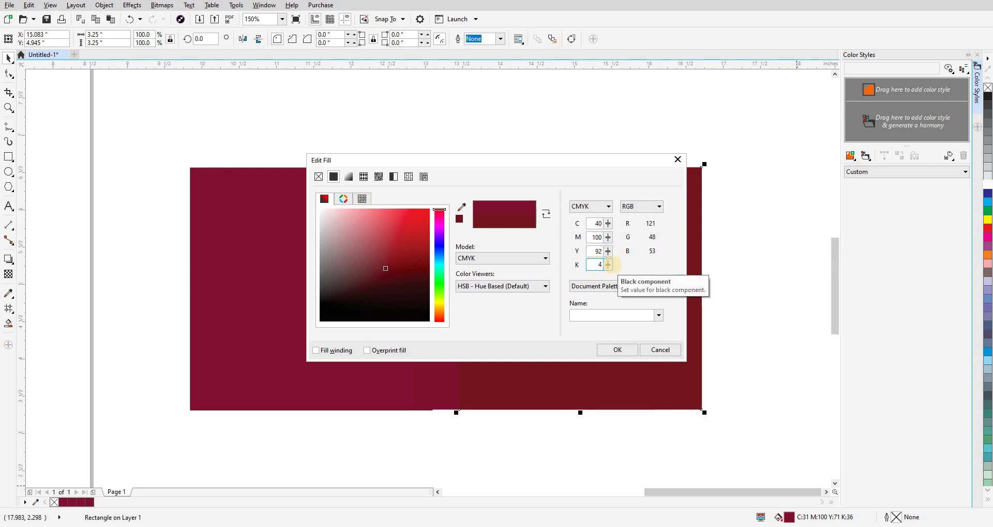
{"action": "left_click", "coordinate": [612, 349]}
Move the darkest square right to X 15.972 inches, flush beside the maroon squares, and check selections.
{"action": "left_click_drag", "start_coordinate": [520, 240], "coordinate": [586, 240]}
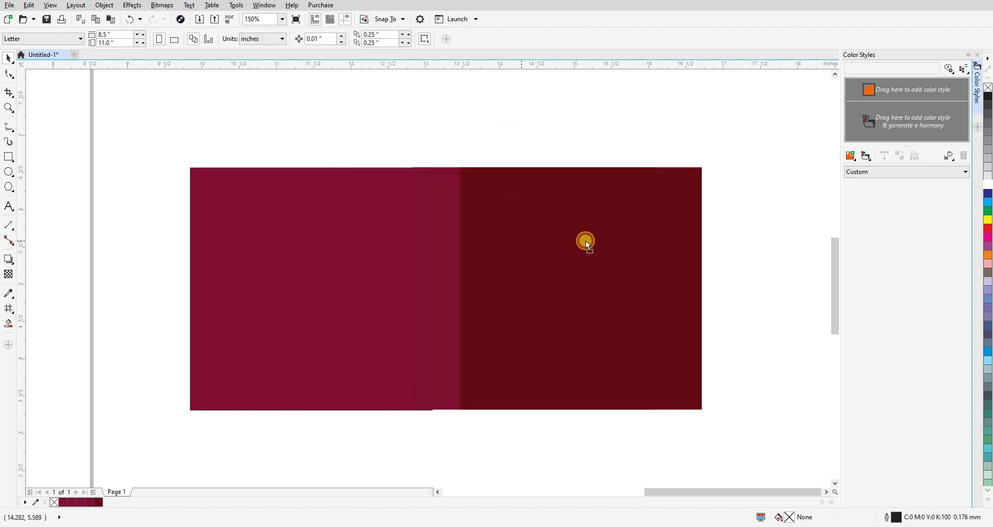
{"action": "left_click", "coordinate": [365, 220]}
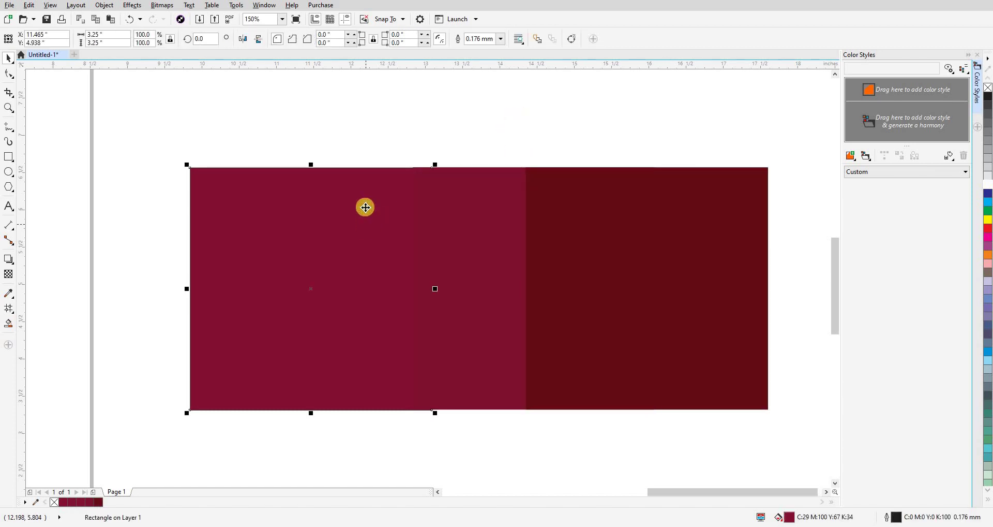
{"action": "left_click", "coordinate": [411, 148]}
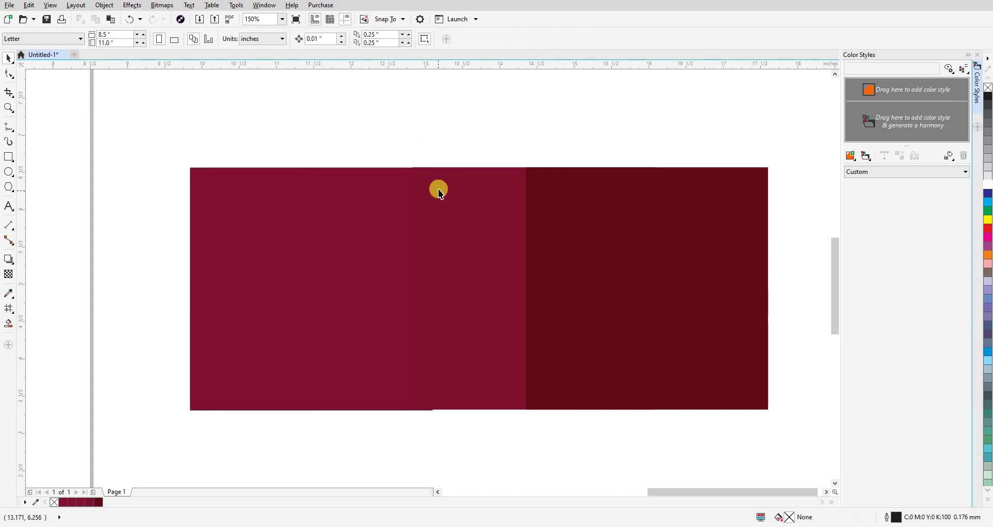
{"action": "left_click", "coordinate": [439, 188]}
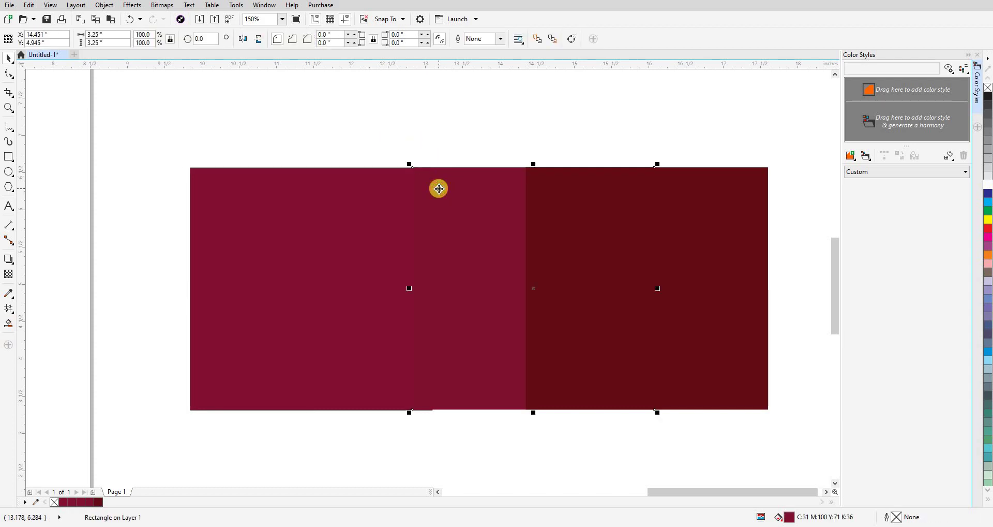
{"action": "left_click", "coordinate": [452, 148]}
{"action": "left_click", "coordinate": [454, 205]}
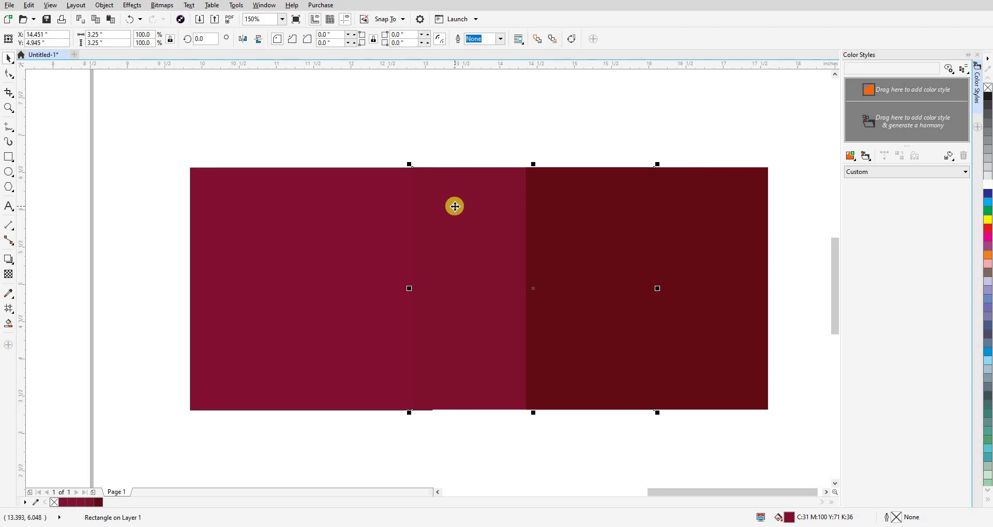
{"action": "left_click", "coordinate": [444, 148]}
{"action": "left_click", "coordinate": [449, 193]}
{"action": "left_click", "coordinate": [452, 155]}
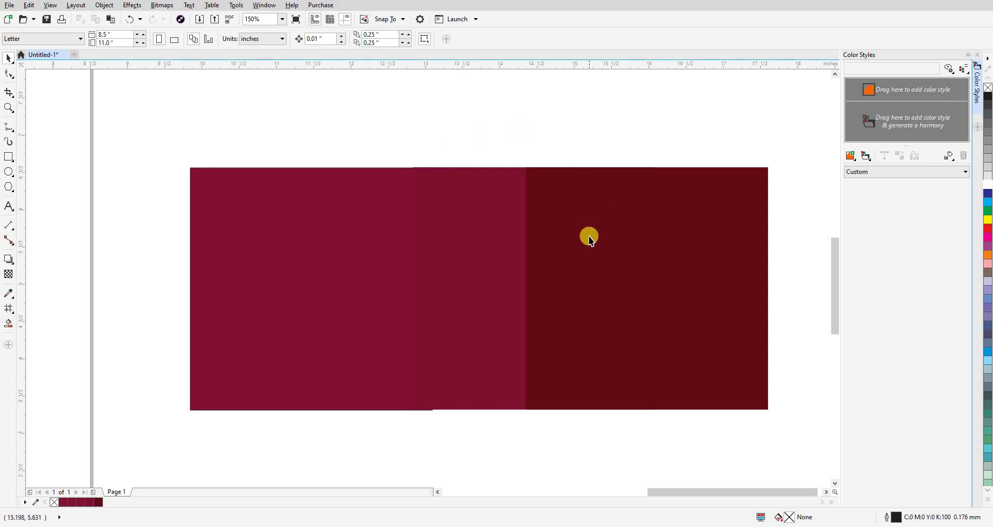
{"action": "left_click", "coordinate": [589, 237]}
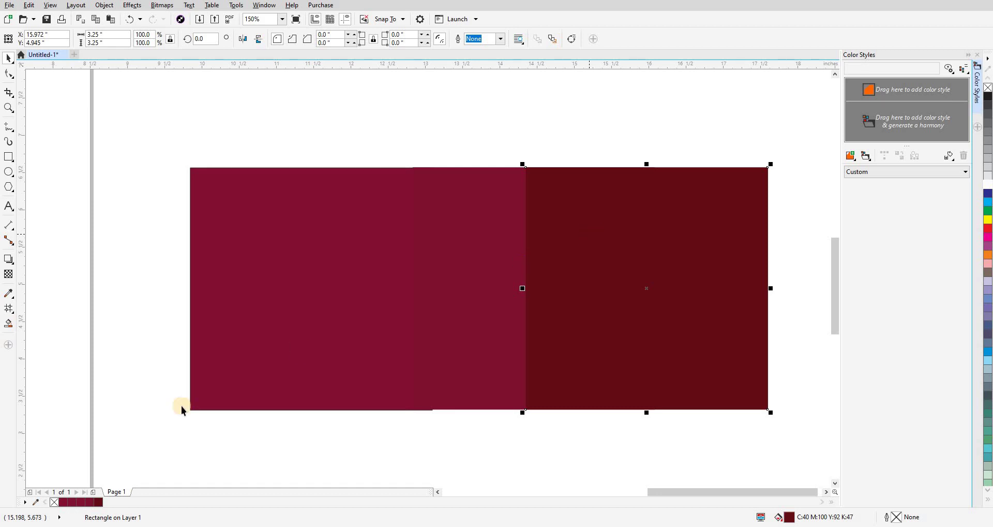
Reposition the Calculator, clear the old 10.8 result, and enter 100 − 20.
{"action": "left_click", "coordinate": [207, 525]}
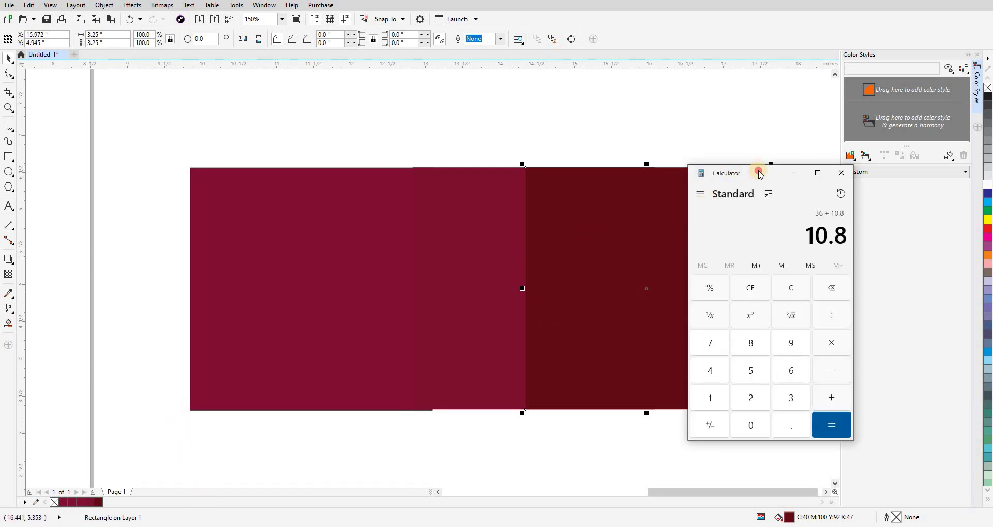
{"action": "left_click_drag", "start_coordinate": [761, 167], "coordinate": [787, 162]}
{"action": "left_click", "coordinate": [818, 283]}
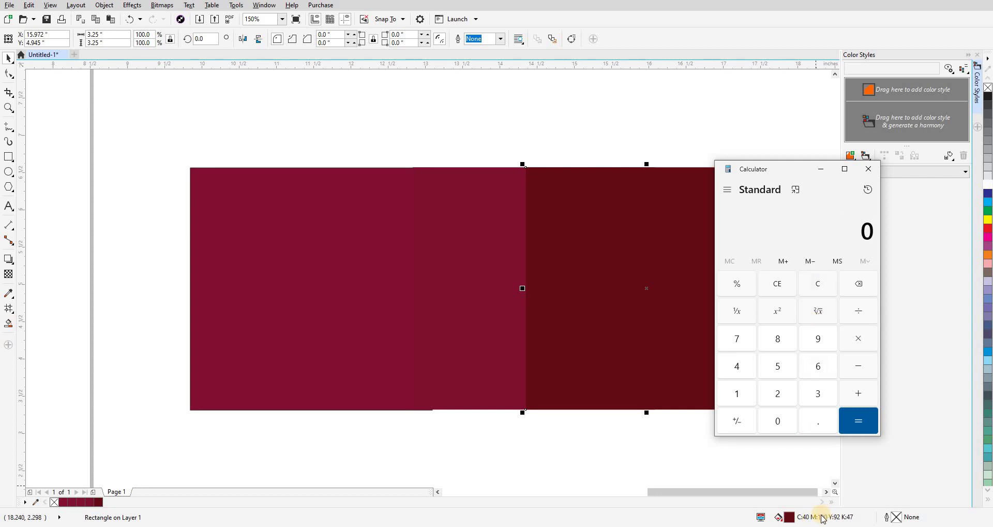
{"action": "left_click_drag", "start_coordinate": [812, 156], "coordinate": [818, 149]}
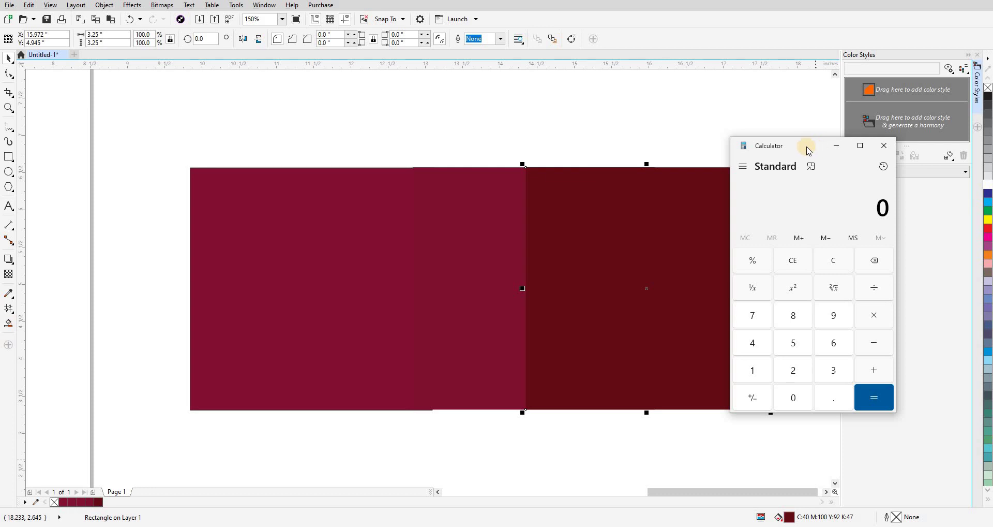
{"action": "type", "text": "100 - "}
{"action": "type", "text": "20"}
{"action": "key", "text": "Return"}
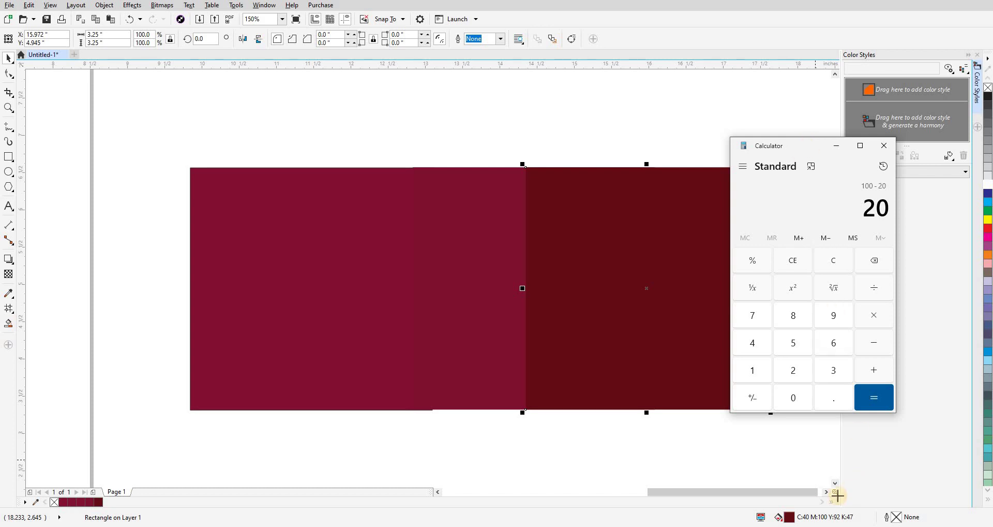
Lower the dark square's magenta to 80, making it brown at C40 M80 Y92 K47.
{"action": "left_click", "coordinate": [791, 517]}
{"action": "double_click", "coordinate": [790, 517]}
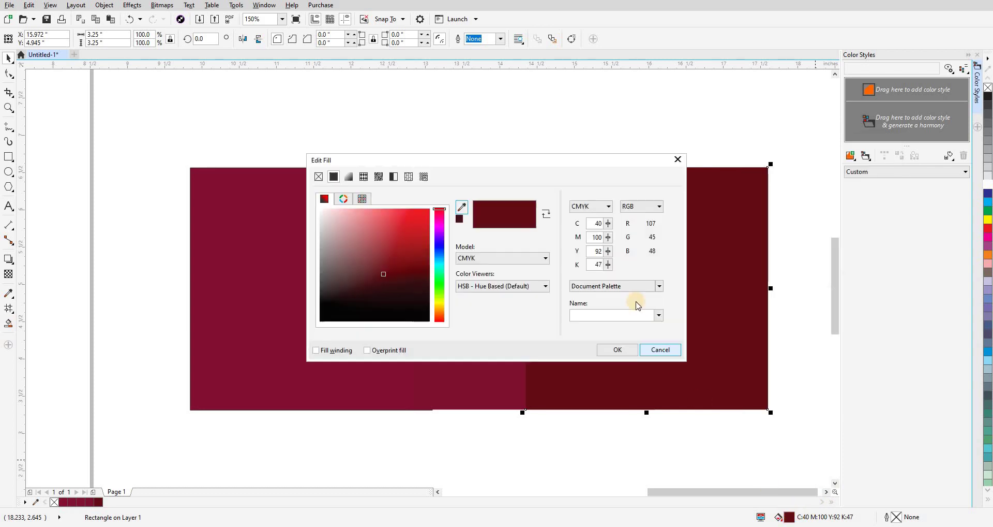
{"action": "left_click", "coordinate": [600, 238]}
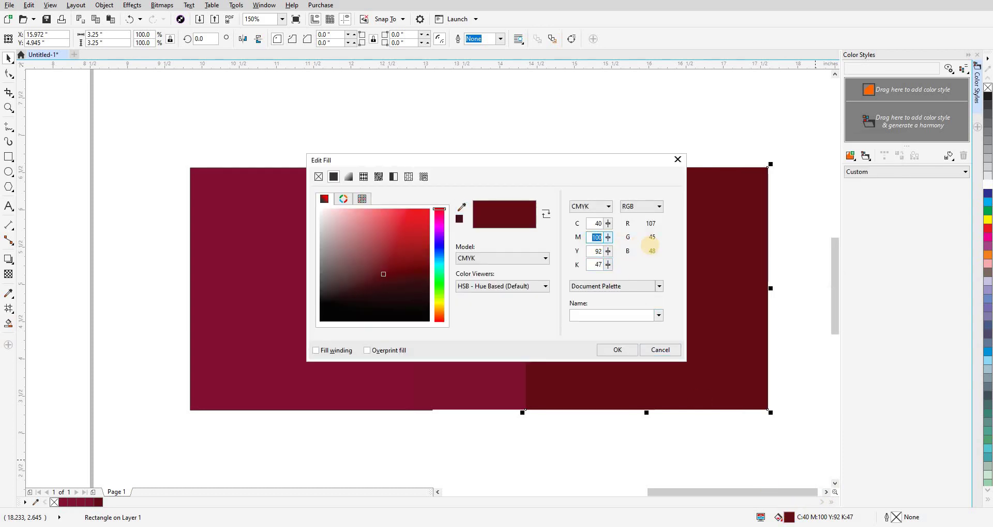
{"action": "type", "text": "80"}
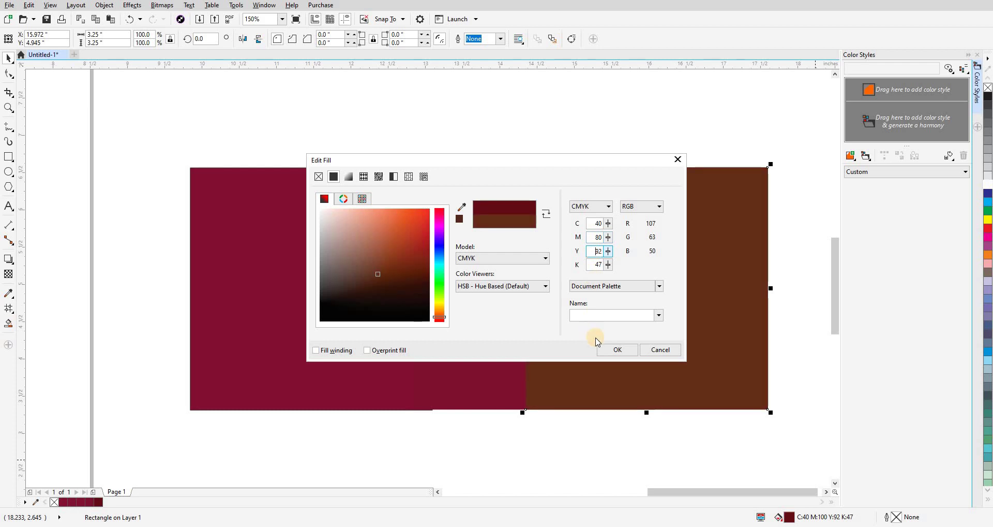
{"action": "left_click", "coordinate": [613, 350]}
{"action": "left_click", "coordinate": [584, 236]}
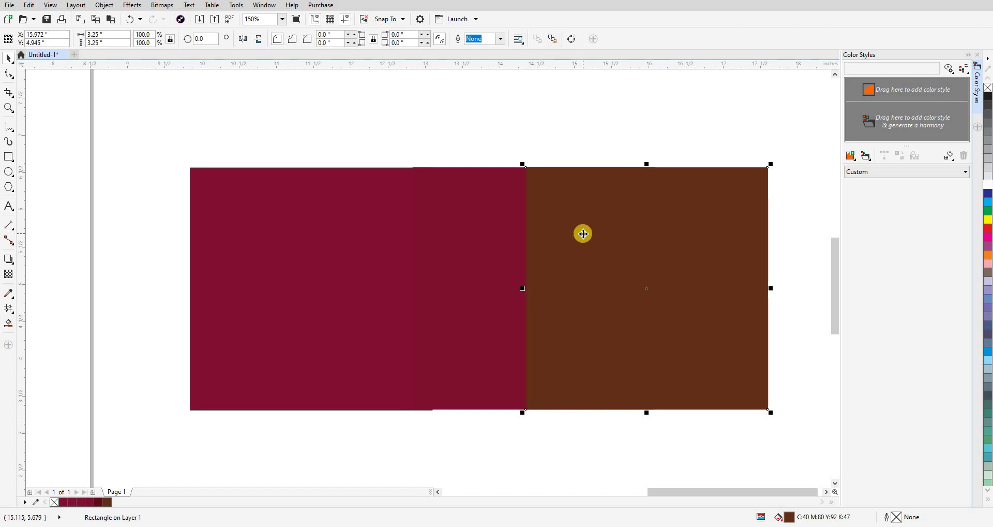
Compute 47 + 10% and raise the brown square's black to 52, giving C40 M80 Y92 K52.
{"action": "double_click", "coordinate": [789, 518]}
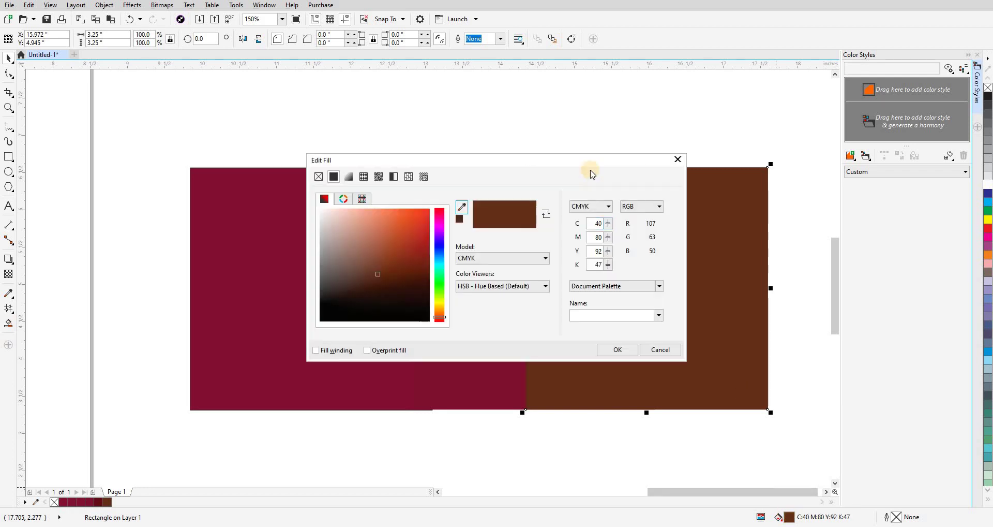
{"action": "left_click_drag", "start_coordinate": [570, 157], "coordinate": [371, 113]}
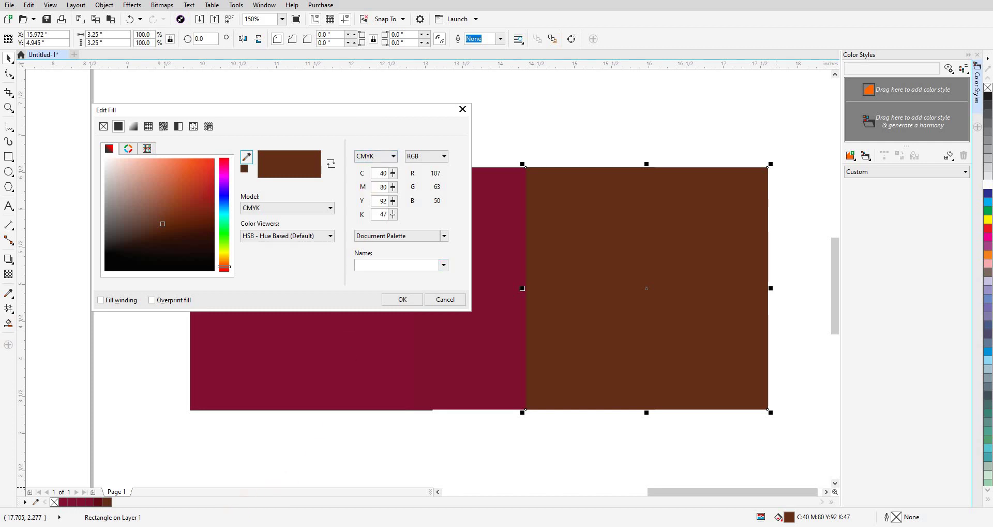
{"action": "left_click", "coordinate": [832, 263]}
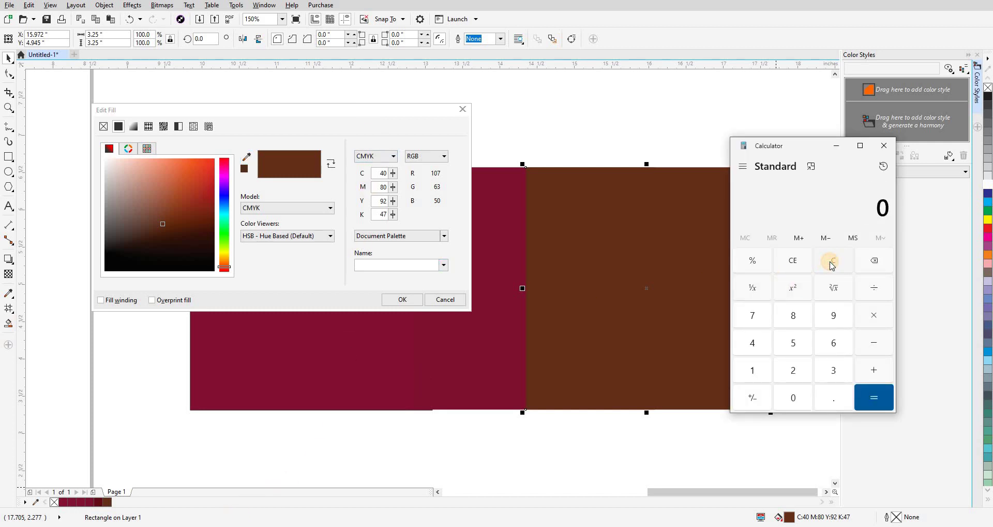
{"action": "type", "text": "47+"}
{"action": "type", "text": "10%"}
{"action": "left_click", "coordinate": [381, 212]}
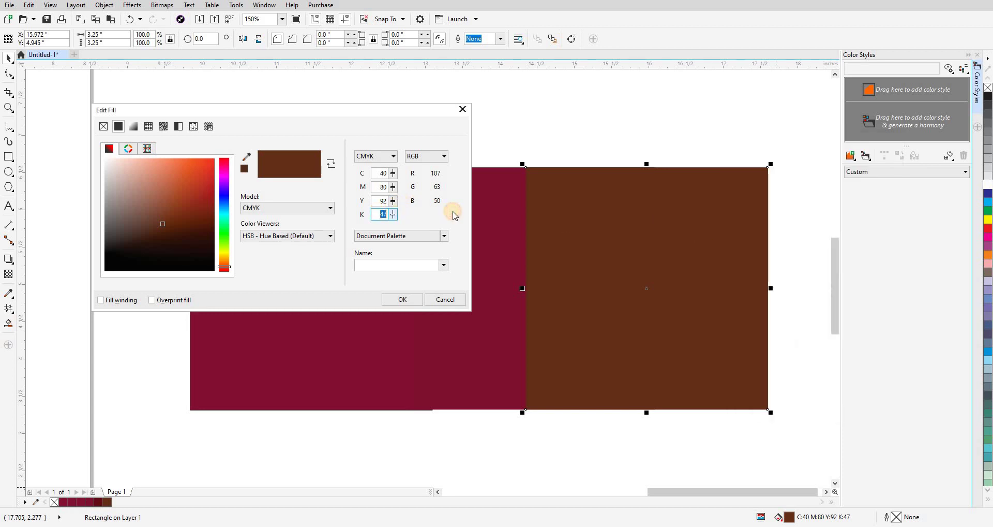
{"action": "type", "text": "52"}
{"action": "left_click", "coordinate": [383, 201]}
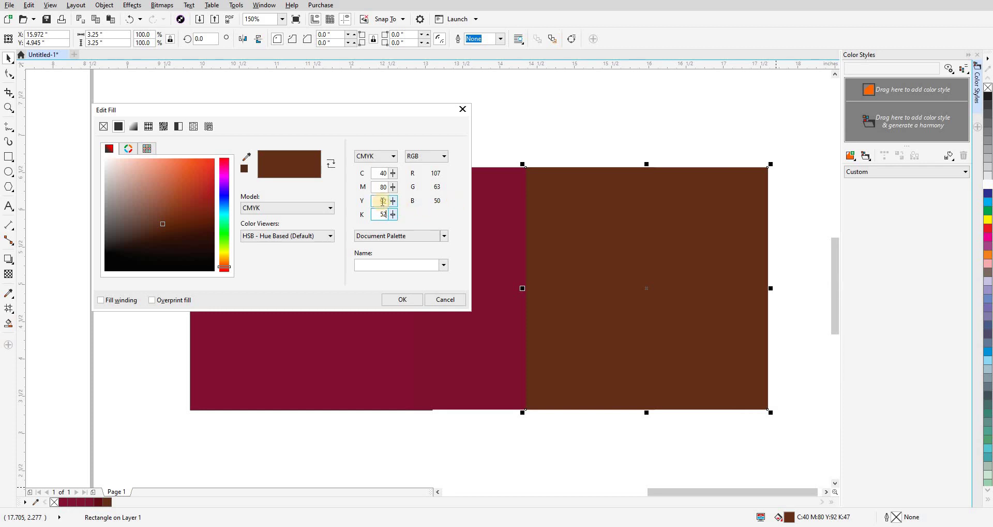
{"action": "left_click", "coordinate": [401, 300]}
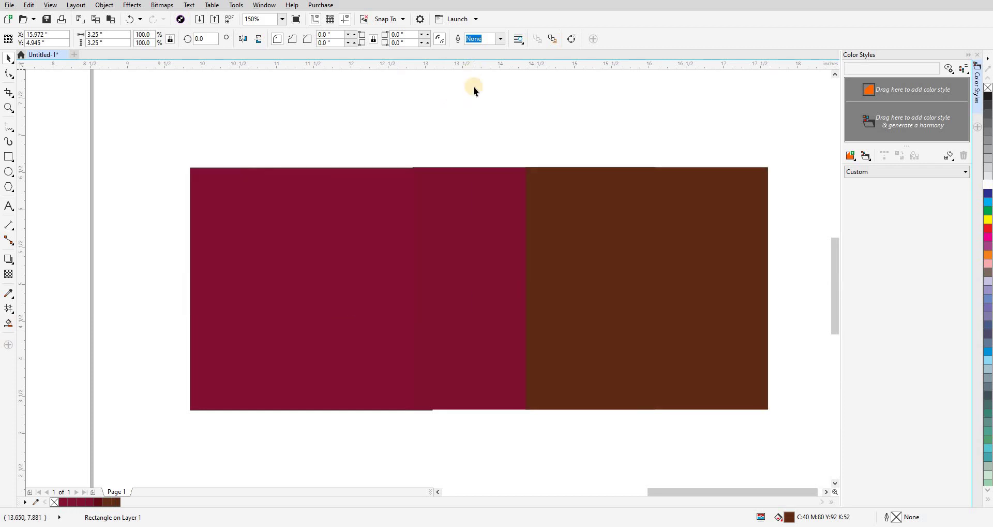
{"action": "left_click", "coordinate": [405, 131]}
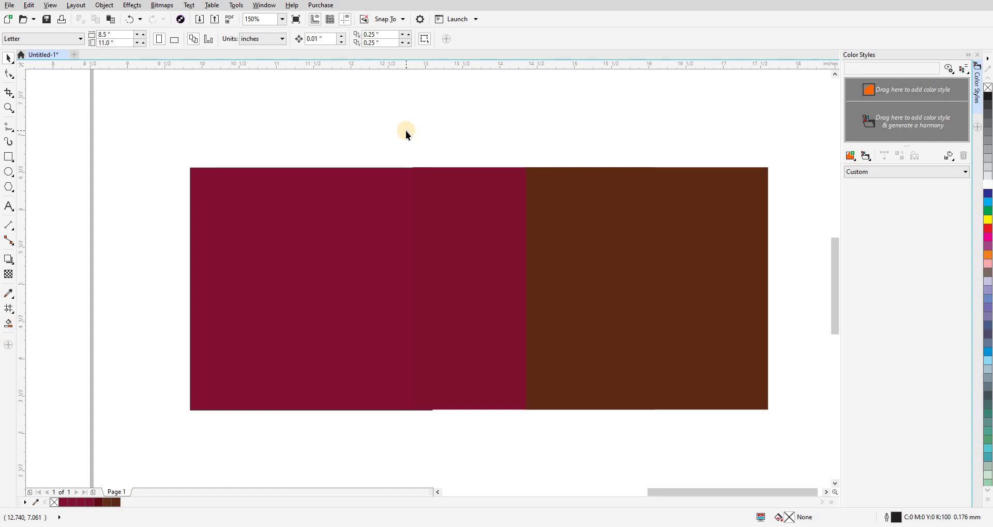
Delete the bridging piece and the brown square, and move the crimson square toward the page corner.
{"action": "scroll", "coordinate": [413, 137], "scroll_direction": "down", "scroll_amount": 3}
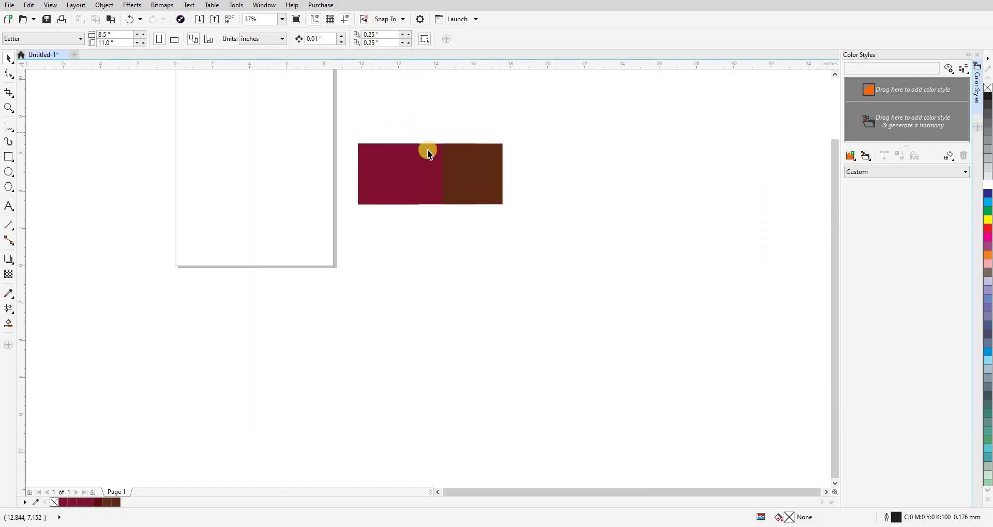
{"action": "left_click", "coordinate": [451, 157]}
{"action": "key", "text": "Delete"}
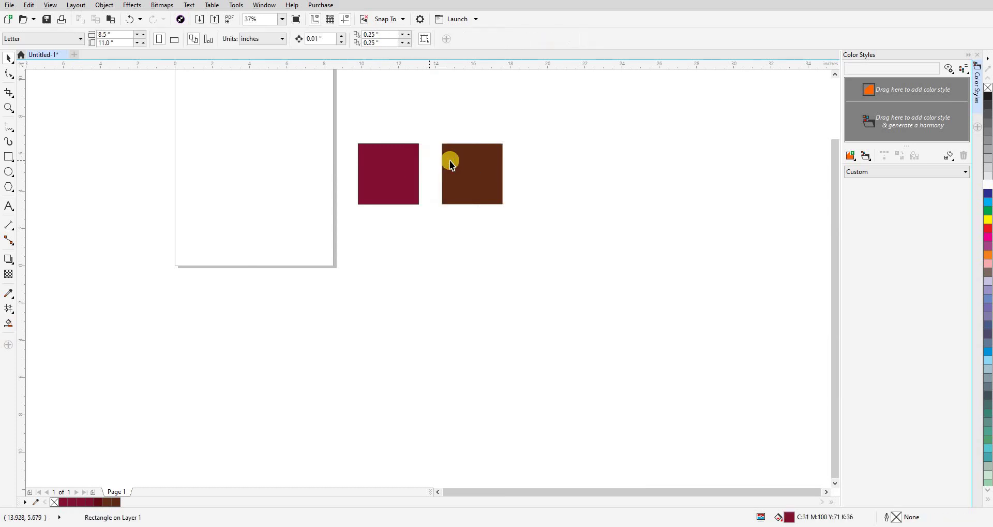
{"action": "left_click", "coordinate": [450, 160]}
{"action": "key", "text": "Delete"}
{"action": "left_click_drag", "start_coordinate": [411, 166], "coordinate": [380, 265]}
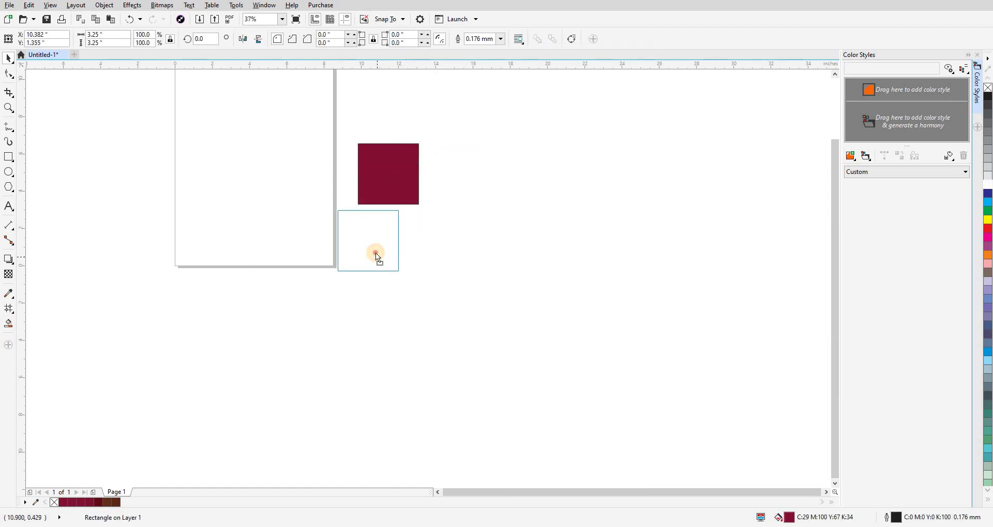
{"action": "left_click", "coordinate": [496, 324]}
{"action": "scroll", "coordinate": [412, 239], "scroll_direction": "up", "scroll_amount": 3}
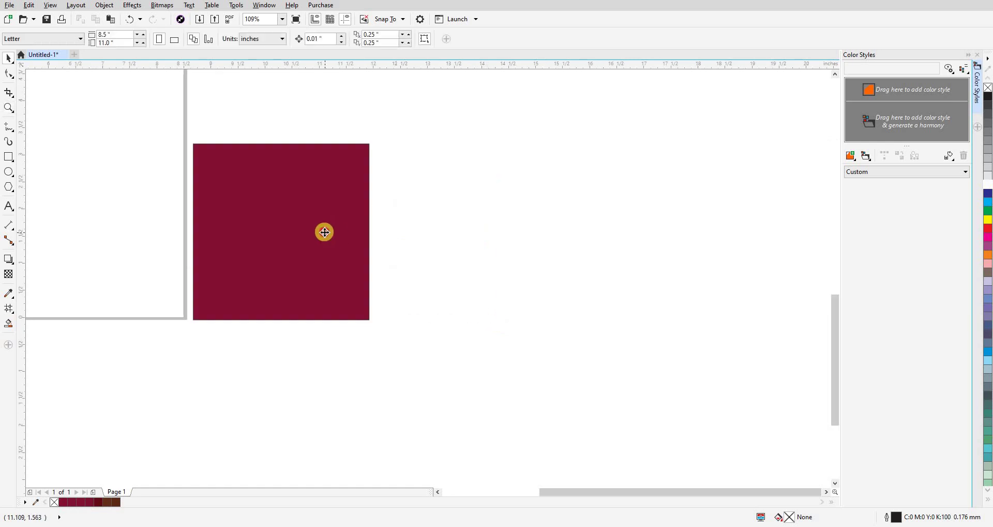
{"action": "left_click", "coordinate": [324, 231]}
Recolour the remaining square yellow at C0 M10 Y100 K0.
{"action": "double_click", "coordinate": [779, 516]}
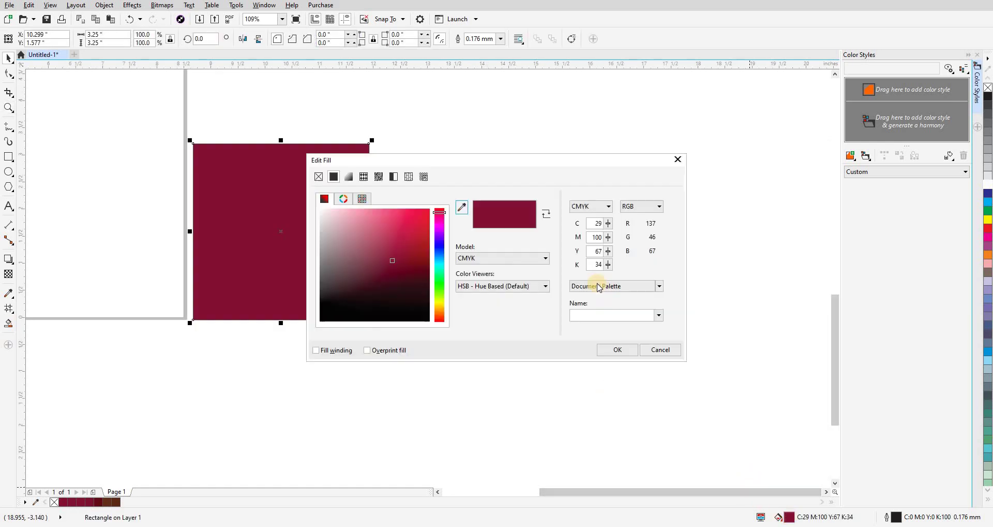
{"action": "type", "text": "0"}
{"action": "key", "text": "Tab"}
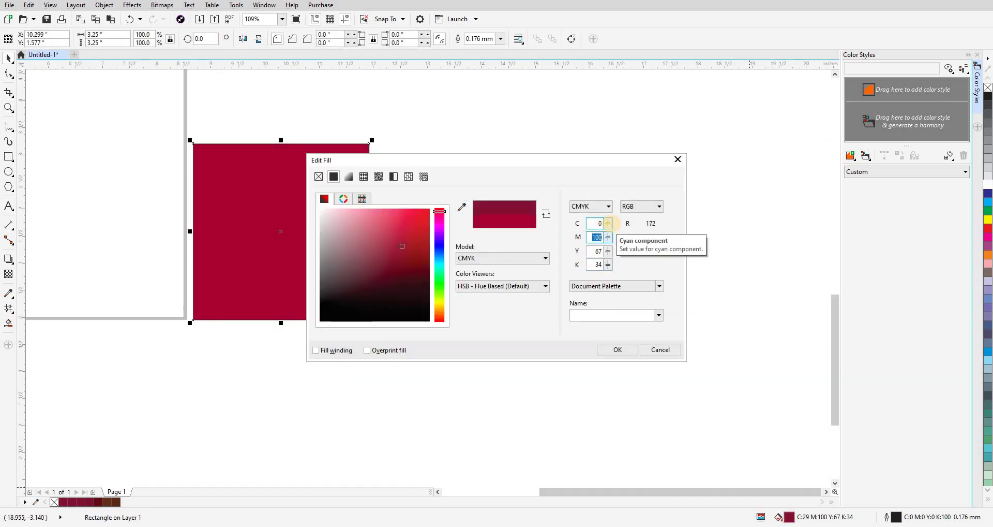
{"action": "type", "text": "10"}
{"action": "key", "text": "Tab"}
{"action": "type", "text": "100"}
{"action": "key", "text": "Tab"}
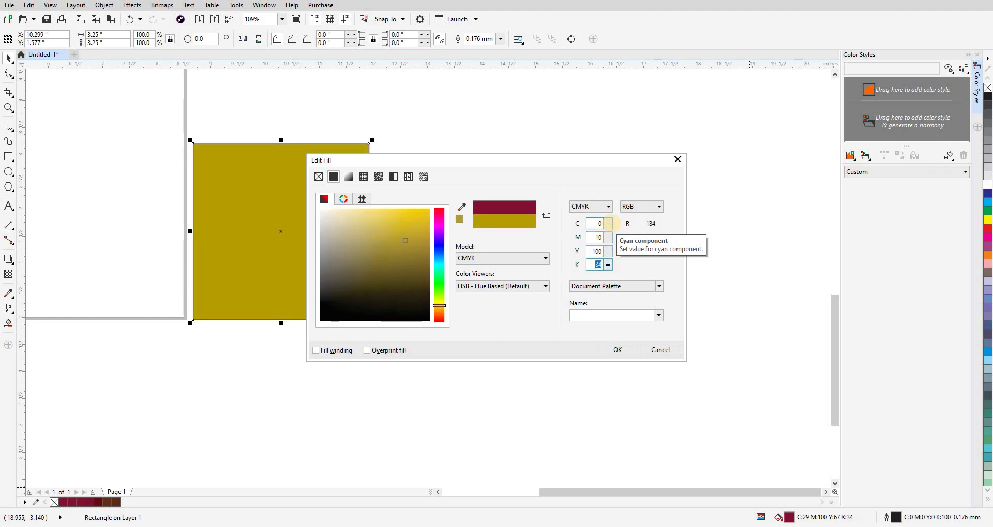
{"action": "type", "text": "0"}
{"action": "key", "text": "shift+Tab"}
{"action": "left_click", "coordinate": [602, 349]}
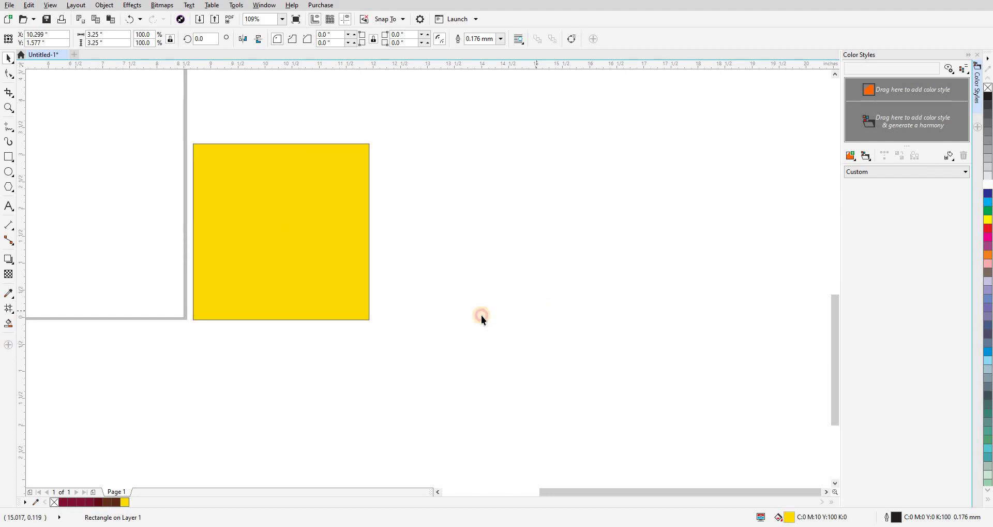
{"action": "left_click", "coordinate": [435, 316]}
{"action": "left_click", "coordinate": [346, 319]}
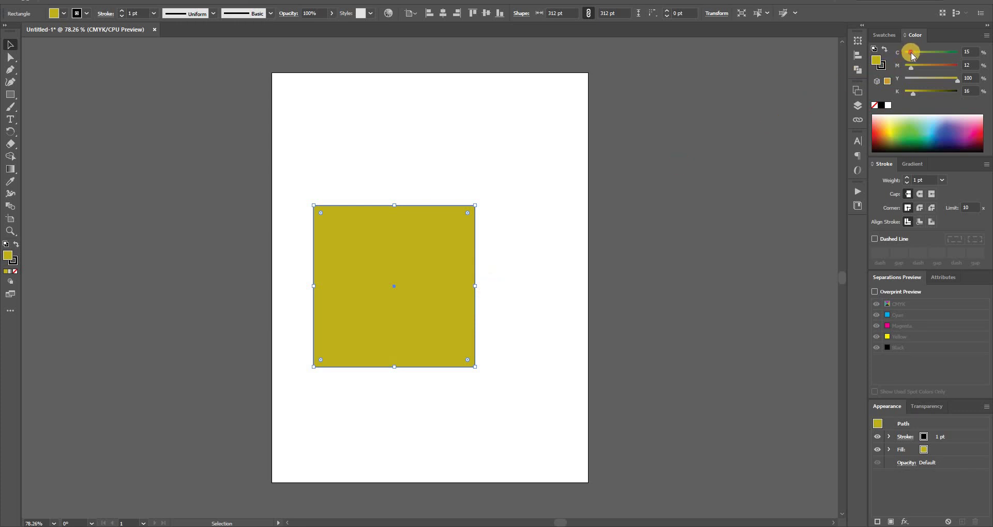
Set the Illustrator square to C0 M10 Y100 K0, briefly previewing a higher magenta before restoring it.
{"action": "left_click_drag", "start_coordinate": [913, 53], "coordinate": [890, 73]}
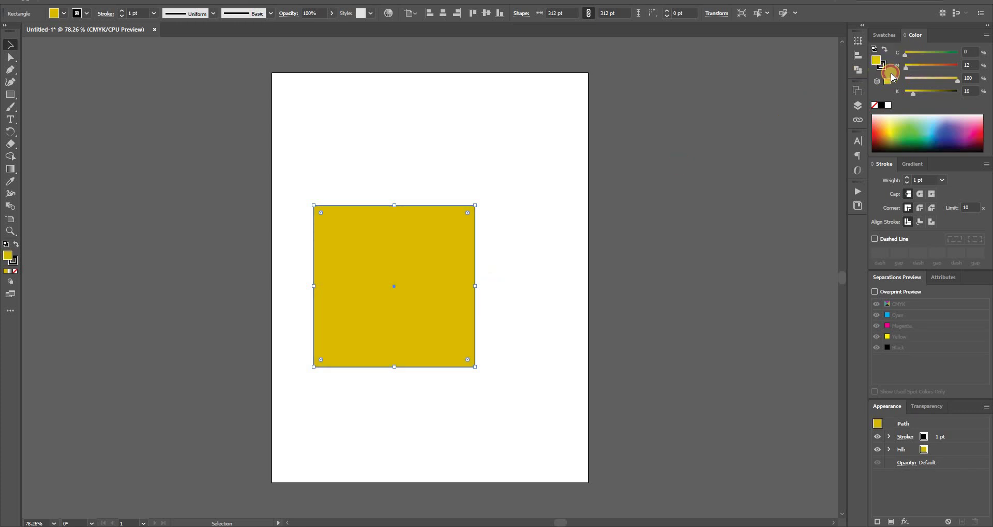
{"action": "left_click", "coordinate": [969, 66]}
{"action": "type", "text": "10"}
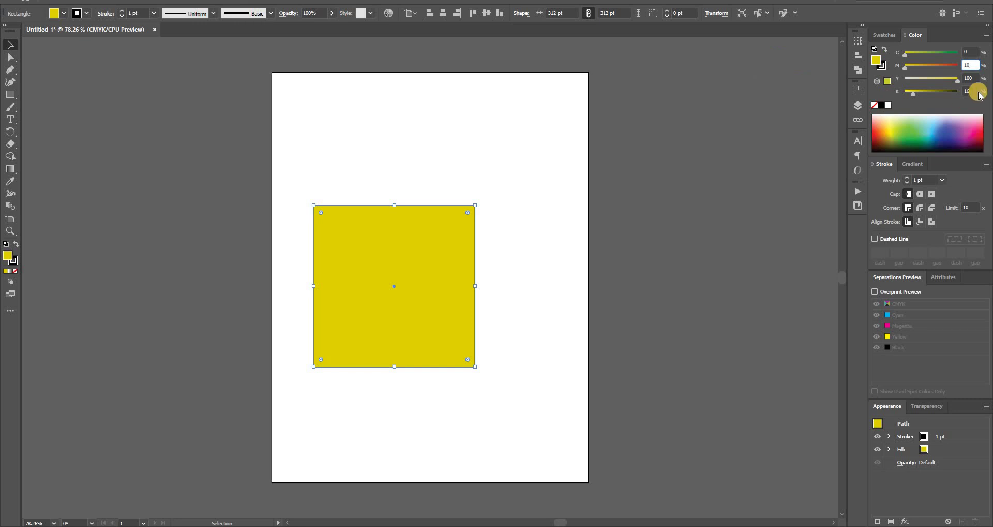
{"action": "left_click", "coordinate": [979, 91]}
{"action": "type", "text": "0"}
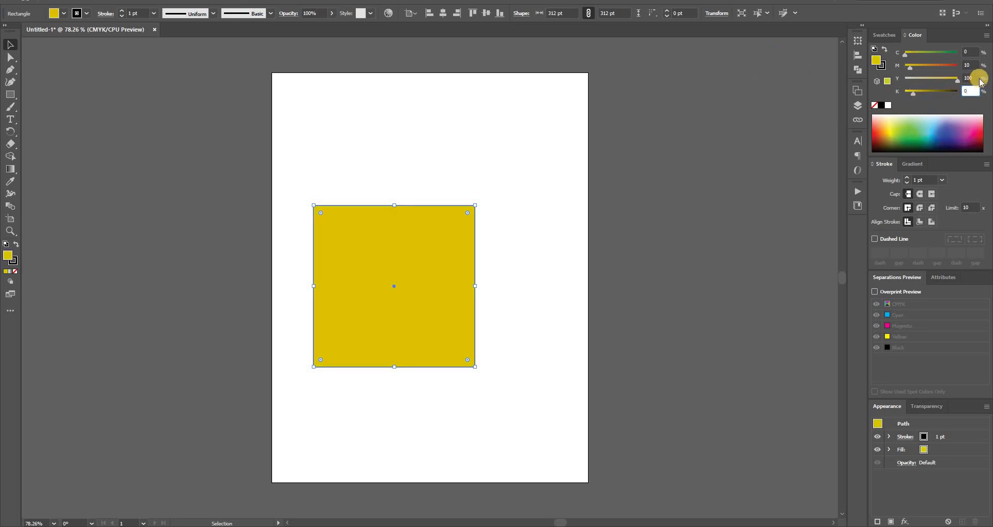
{"action": "left_click", "coordinate": [977, 78]}
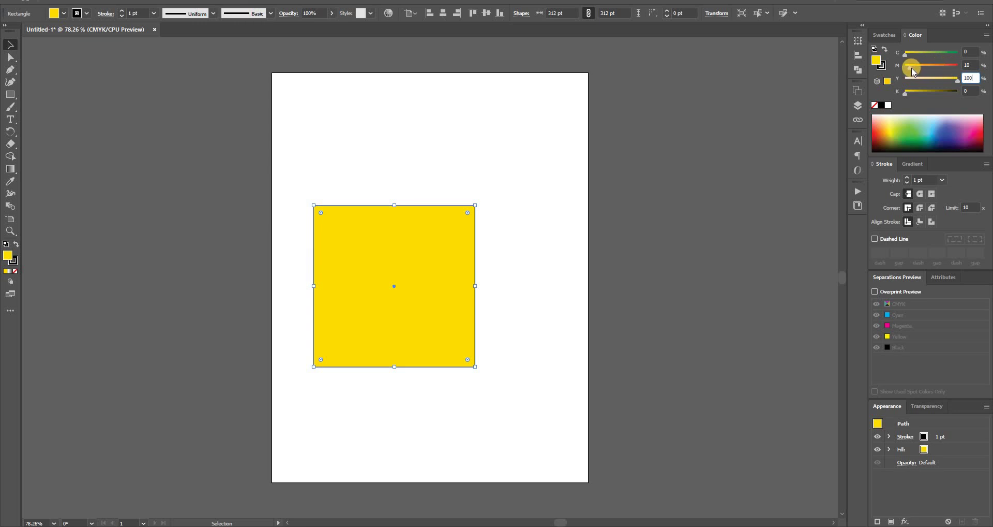
{"action": "left_click_drag", "start_coordinate": [909, 68], "coordinate": [930, 69]}
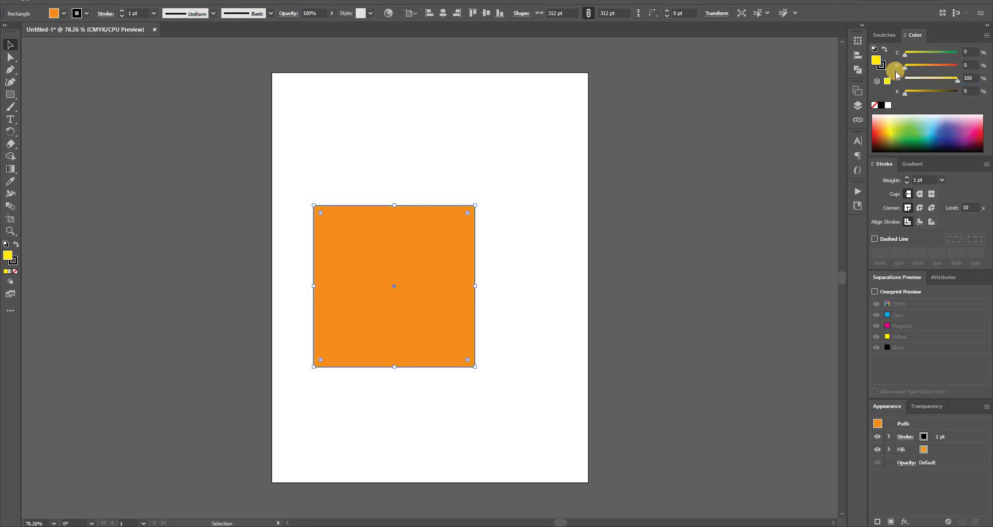
{"action": "mouse_move", "coordinate": [933, 68]}
{"action": "left_mouse_down"}
{"action": "mouse_move", "coordinate": [908, 72]}
{"action": "mouse_move", "coordinate": [965, 71]}
{"action": "left_mouse_up"}
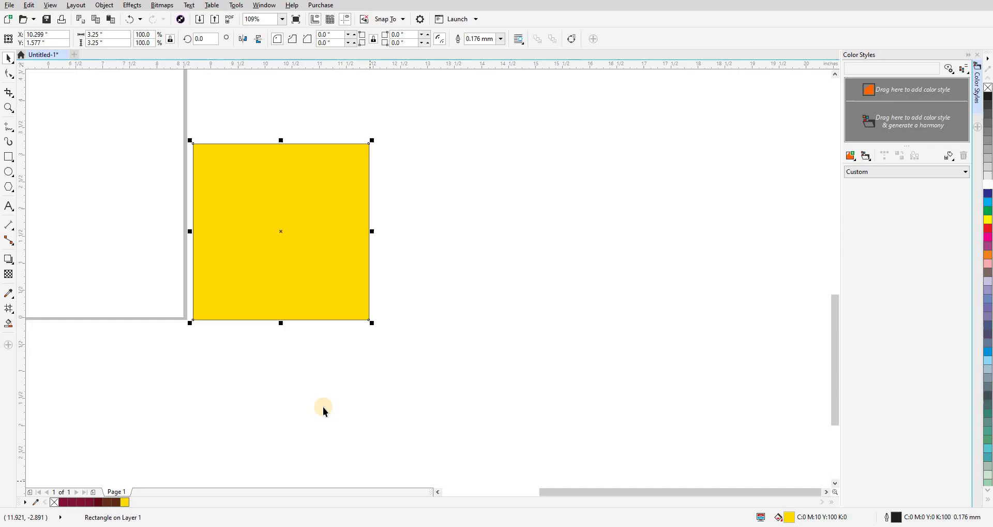
Drag a copy of the yellow square far right and raise its magenta to 50, making it orange.
{"action": "scroll", "coordinate": [275, 306], "scroll_direction": "down", "scroll_amount": 2}
{"action": "scroll", "coordinate": [278, 297], "scroll_direction": "down", "scroll_amount": 1}
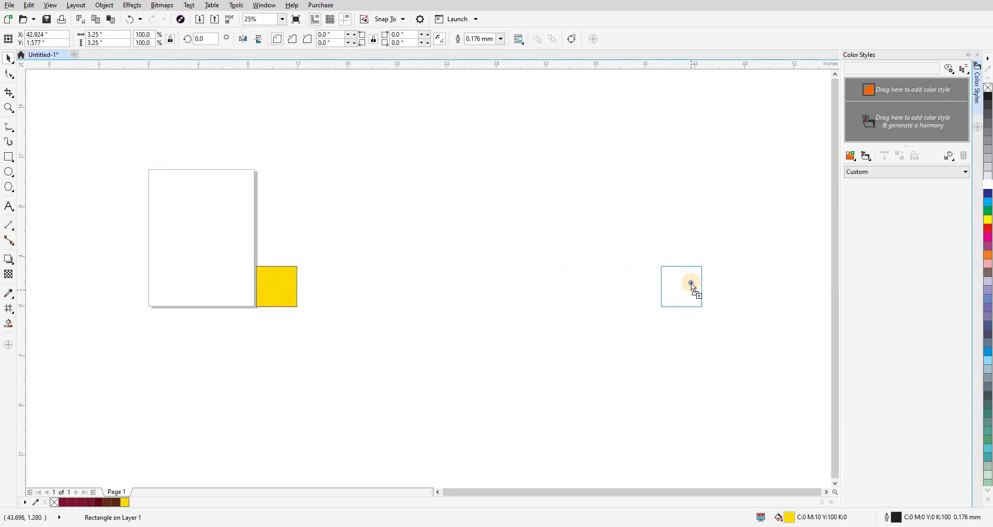
{"action": "left_click_drag", "start_coordinate": [286, 291], "coordinate": [691, 283]}
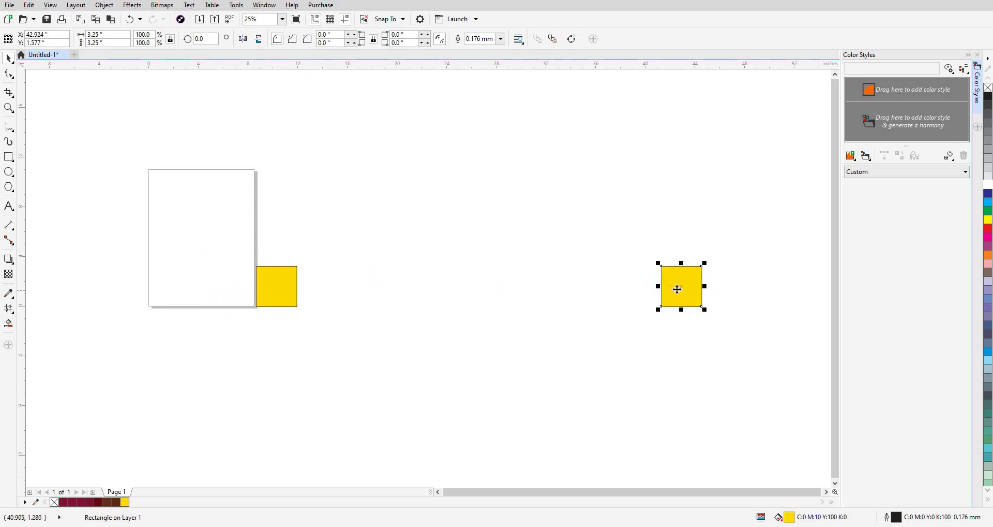
{"action": "double_click", "coordinate": [785, 518]}
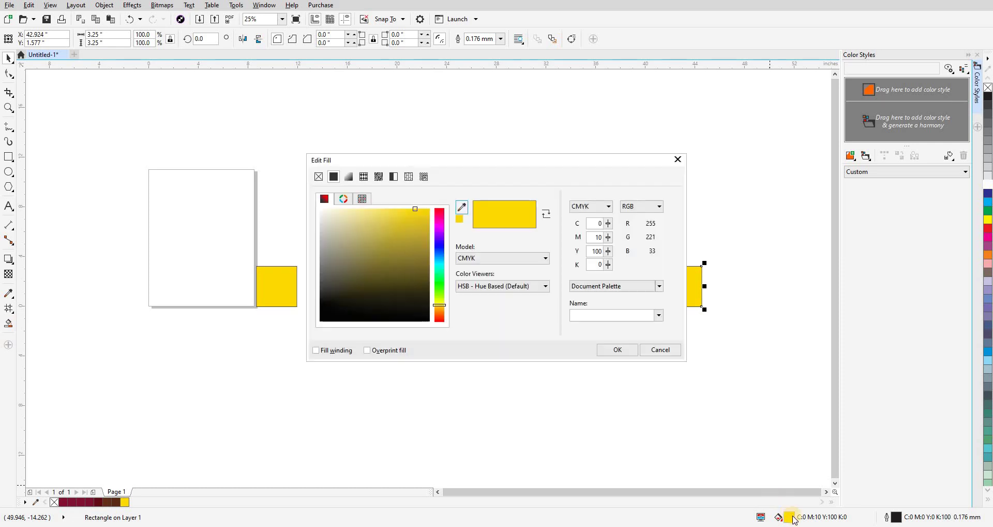
{"action": "type", "text": "5"}
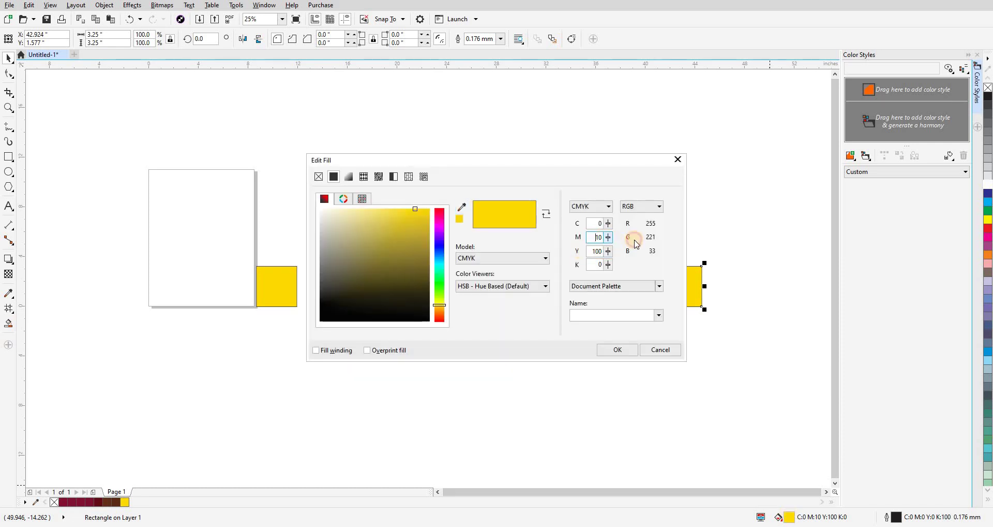
{"action": "type", "text": "0"}
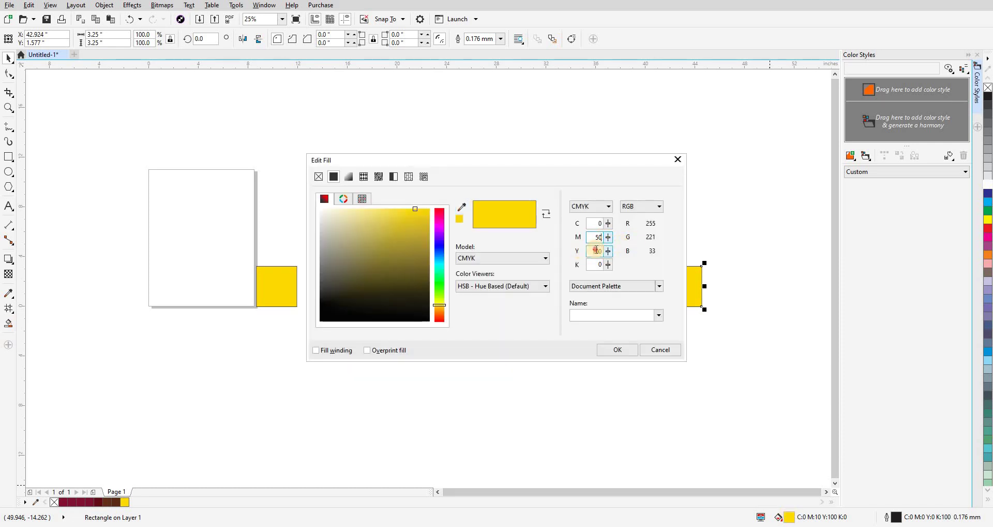
{"action": "key", "text": "Tab"}
{"action": "key", "text": "Return"}
{"action": "left_click", "coordinate": [239, 289]}
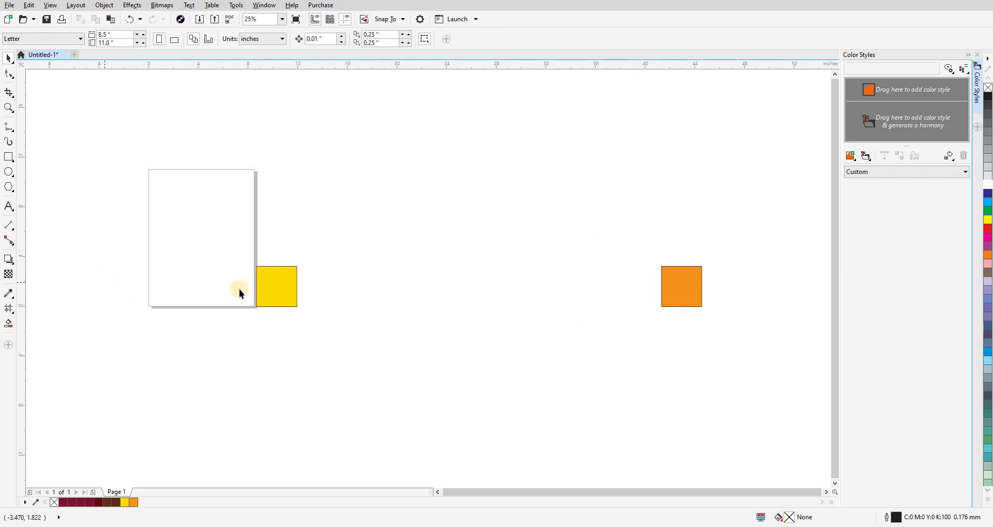
Blend the yellow square into the orange square with 9 intermediate steps.
{"action": "left_click_drag", "start_coordinate": [230, 352], "coordinate": [716, 226]}
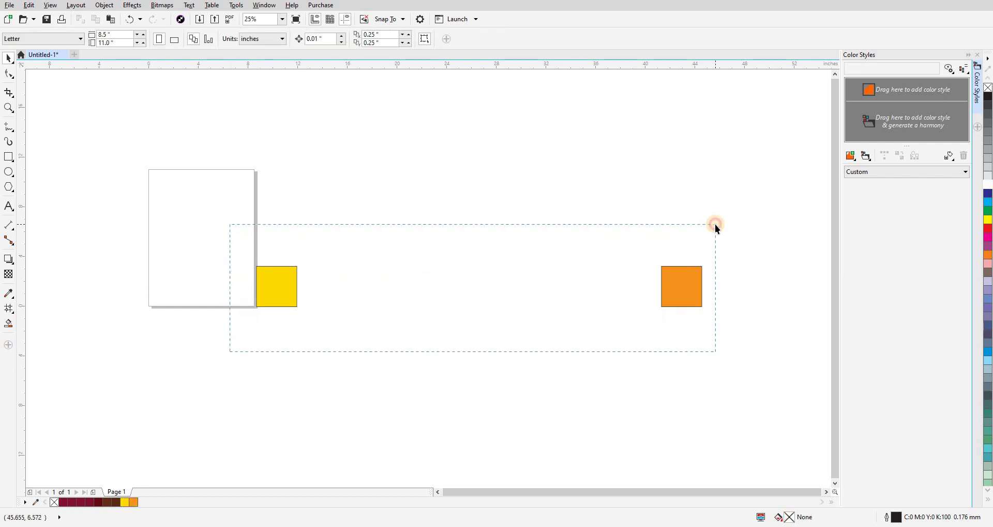
{"action": "left_click", "coordinate": [8, 259]}
{"action": "left_click", "coordinate": [40, 282]}
{"action": "left_click_drag", "start_coordinate": [277, 286], "coordinate": [679, 287]}
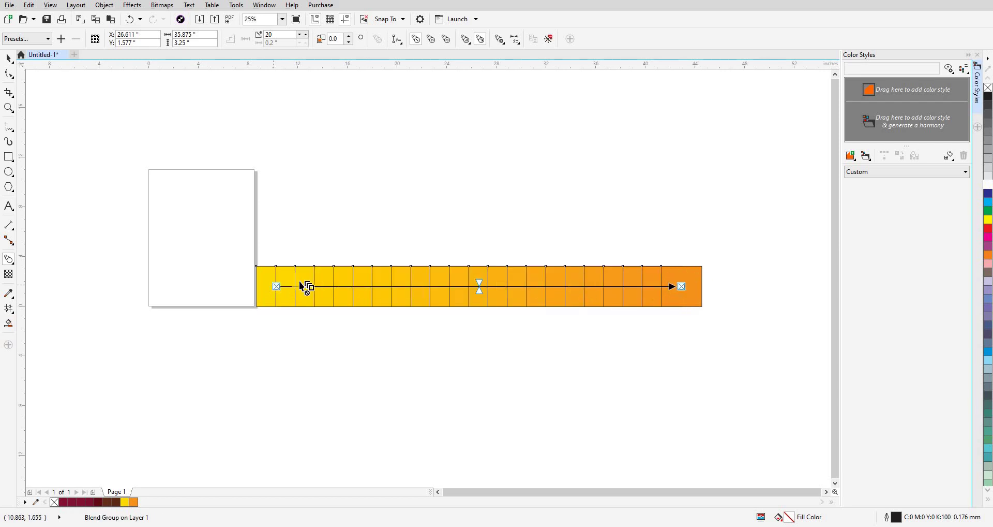
{"action": "left_click", "coordinate": [299, 36]}
{"action": "left_click", "coordinate": [299, 37]}
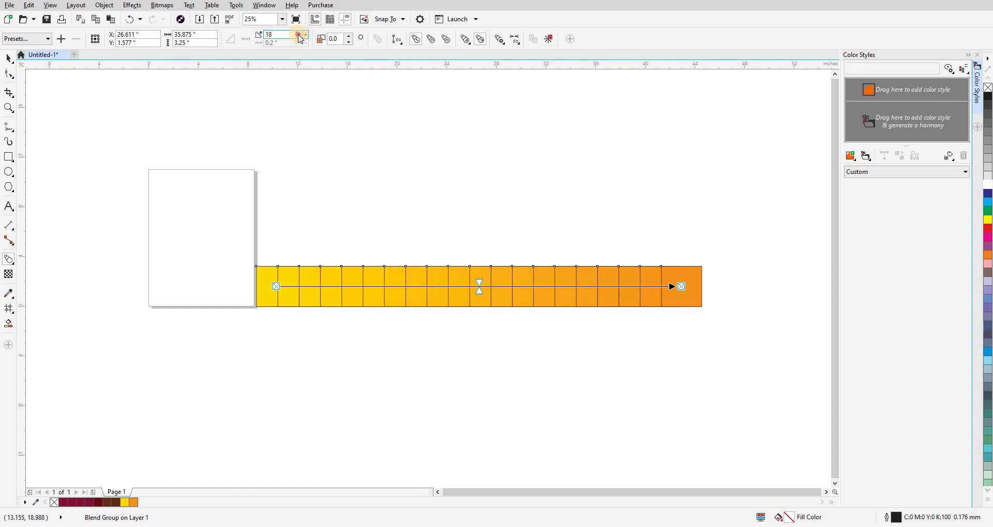
{"action": "left_click", "coordinate": [299, 36]}
{"action": "left_click", "coordinate": [299, 37]}
{"action": "left_click", "coordinate": [299, 38]}
{"action": "left_click", "coordinate": [299, 37]}
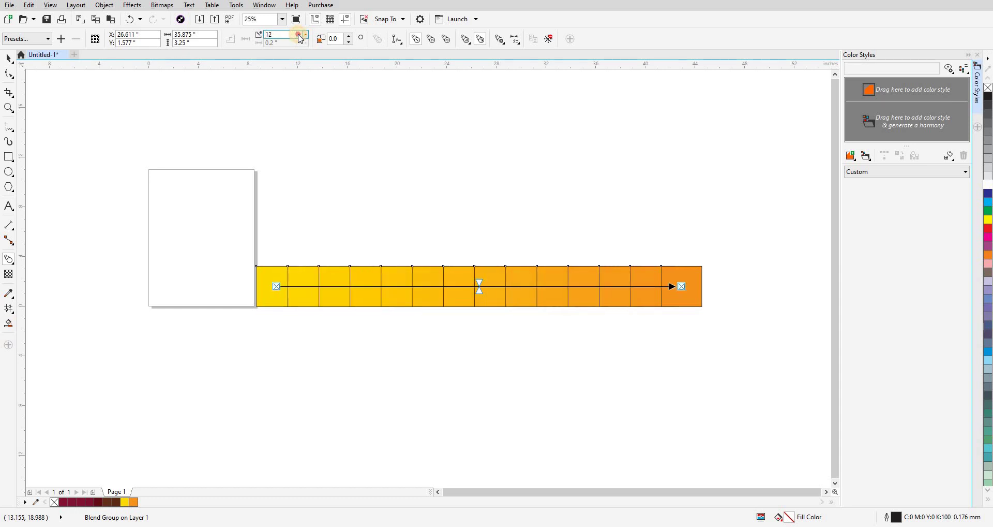
{"action": "left_click", "coordinate": [300, 37]}
{"action": "left_click", "coordinate": [299, 37]}
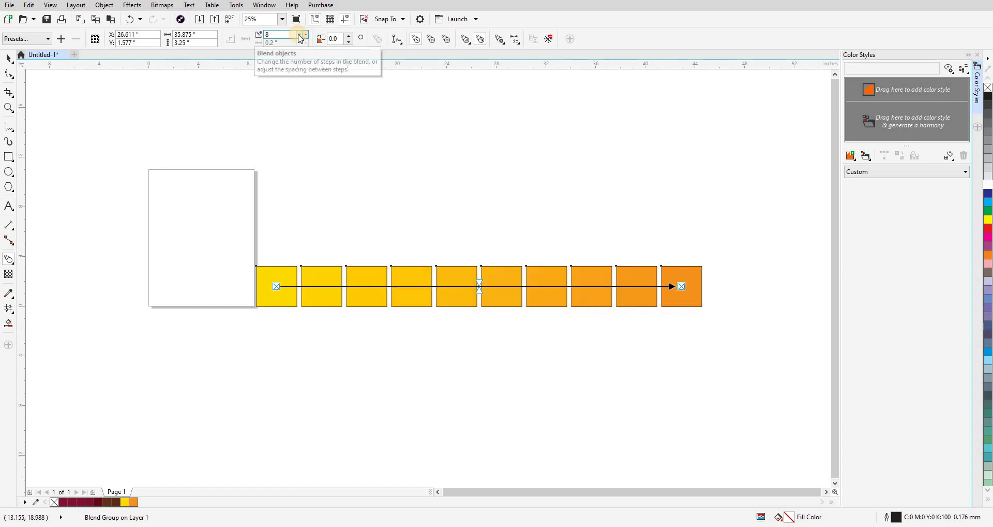
Nudge the orange end square of the blend slightly to the right.
{"action": "left_click", "coordinate": [7, 58]}
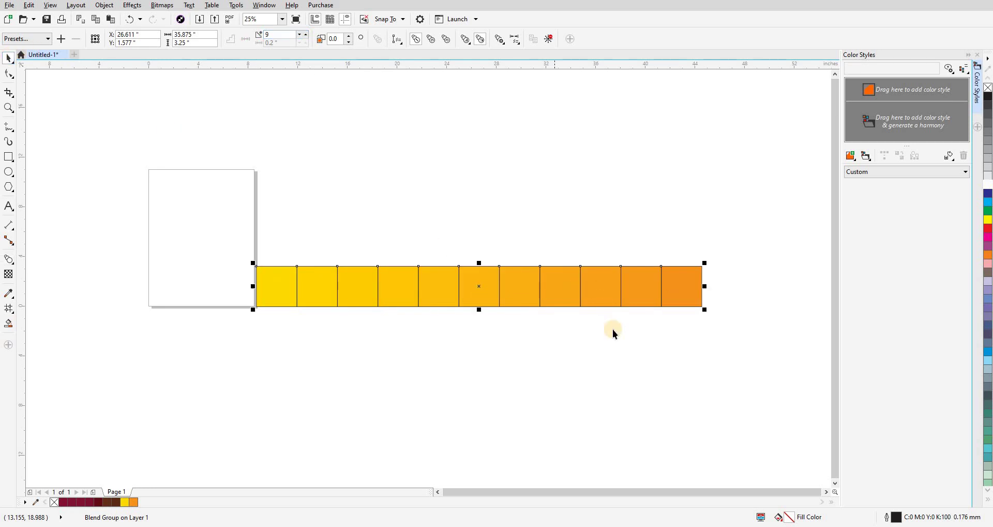
{"action": "left_click", "coordinate": [691, 294]}
{"action": "scroll", "coordinate": [691, 294], "scroll_direction": "up", "scroll_amount": 1}
{"action": "left_click_drag", "start_coordinate": [677, 295], "coordinate": [683, 296]}
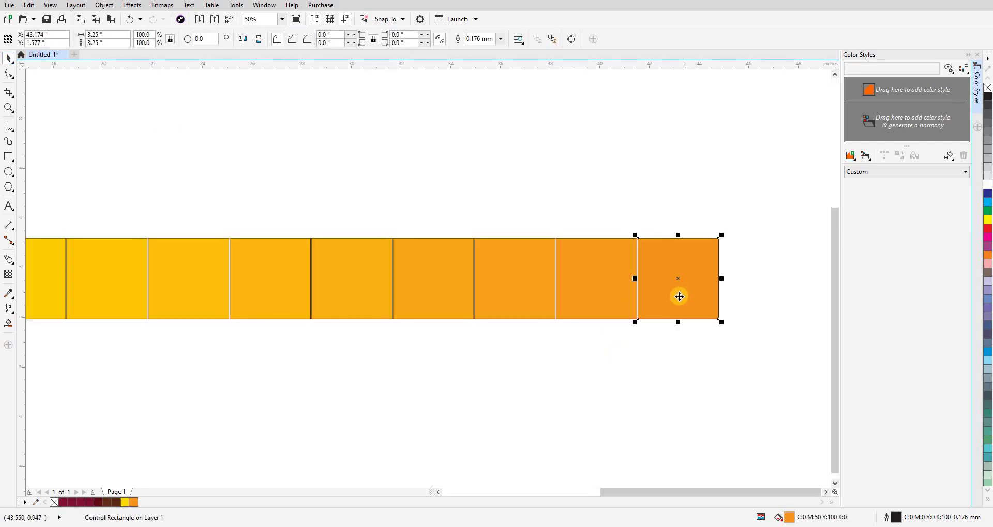
{"action": "scroll", "coordinate": [687, 287], "scroll_direction": "down", "scroll_amount": 1}
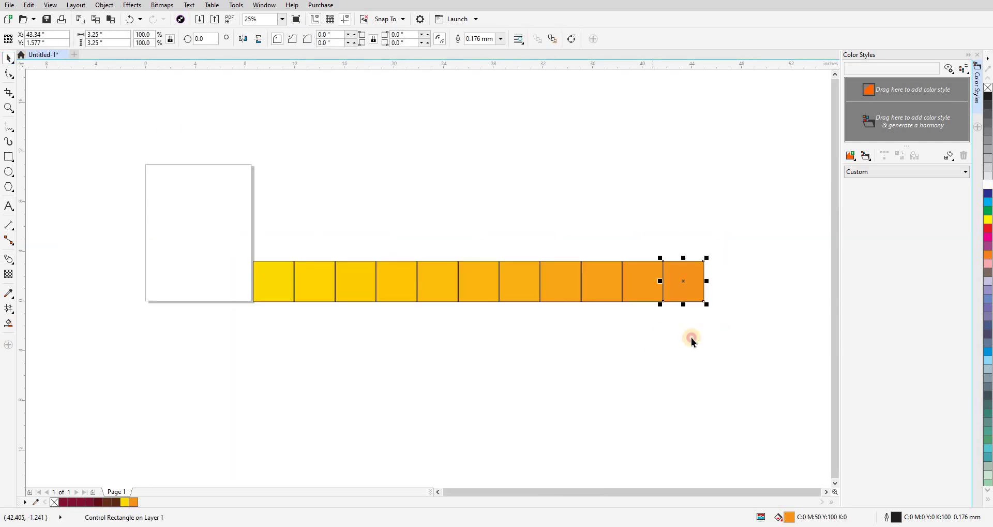
{"action": "left_click", "coordinate": [690, 339]}
Move the row of 11 blended squares right and up.
{"action": "left_click_drag", "start_coordinate": [239, 244], "coordinate": [239, 245]}
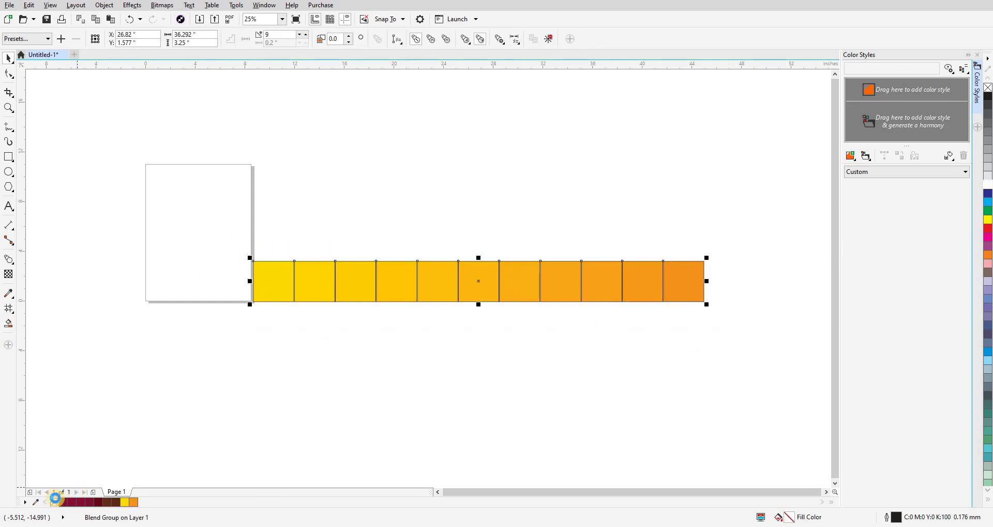
{"action": "scroll", "coordinate": [277, 272], "scroll_direction": "up", "scroll_amount": 1}
{"action": "left_click_drag", "start_coordinate": [312, 299], "coordinate": [118, 288]}
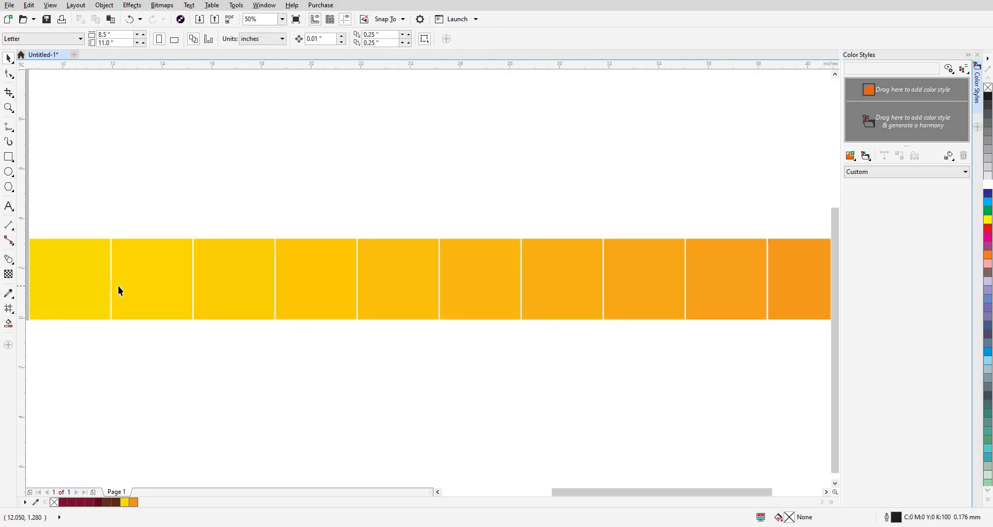
{"action": "scroll", "coordinate": [204, 293], "scroll_direction": "down", "scroll_amount": 1}
{"action": "left_click_drag", "start_coordinate": [97, 255], "coordinate": [600, 343]}
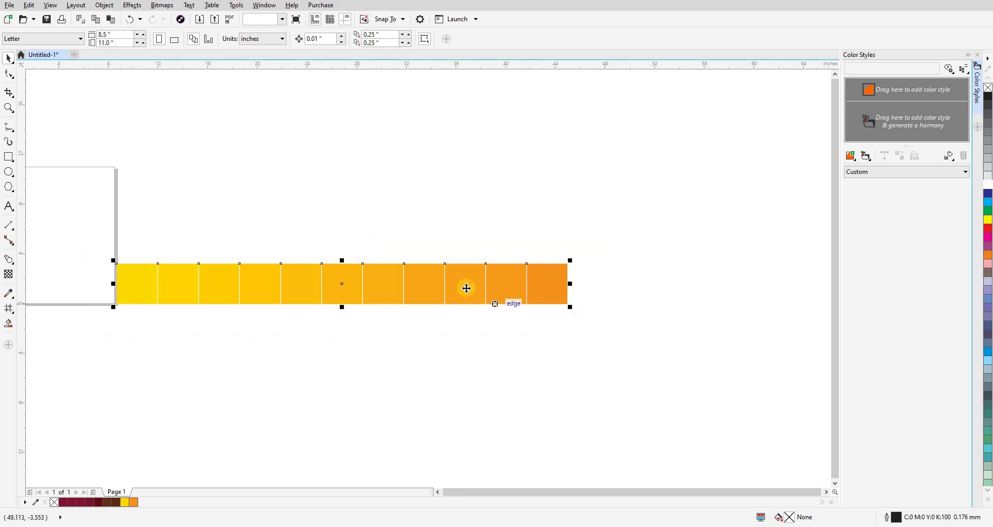
{"action": "left_click_drag", "start_coordinate": [465, 287], "coordinate": [539, 264]}
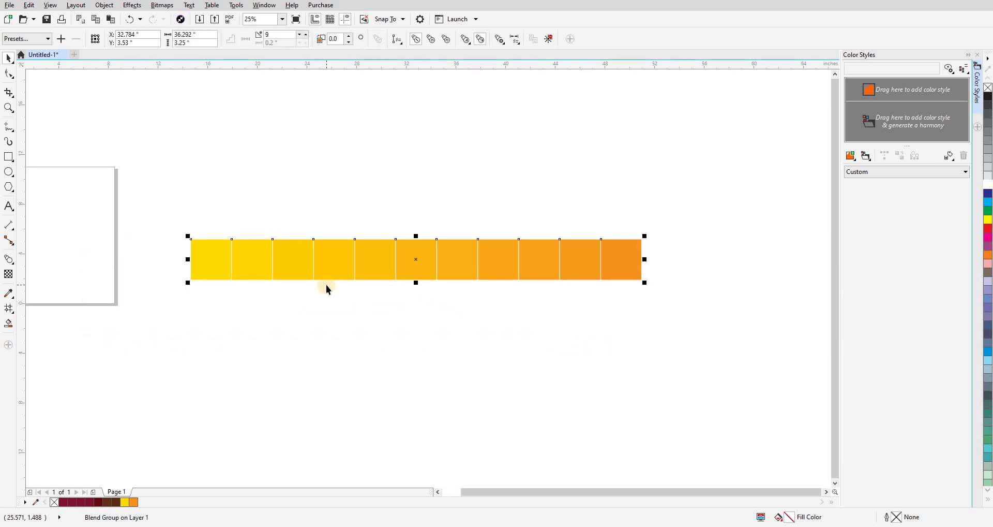
{"action": "key", "text": "i"}
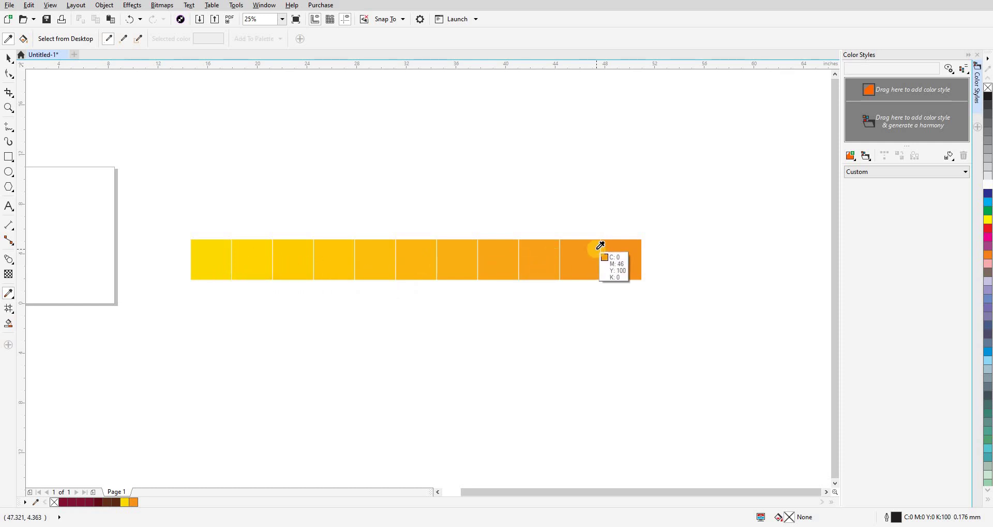
{"action": "key", "text": "space"}
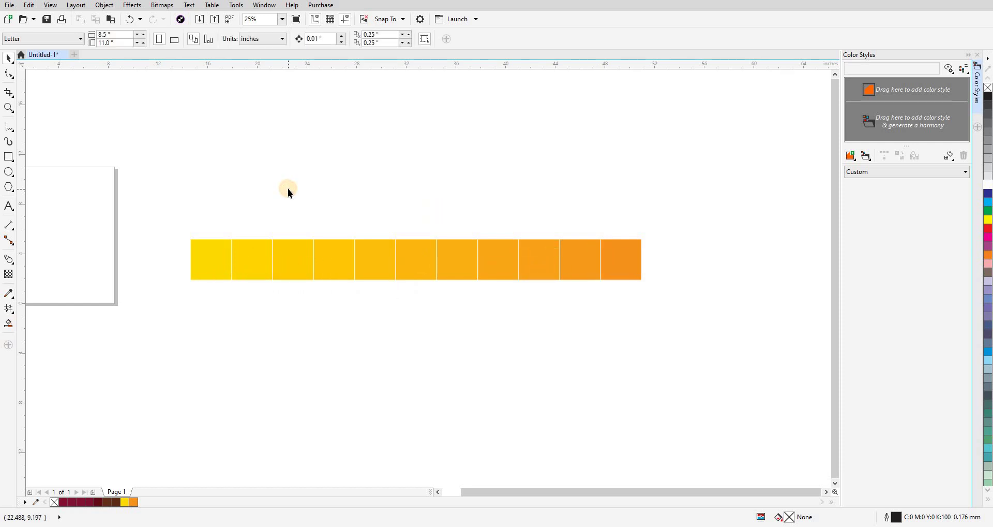
{"action": "left_click", "coordinate": [208, 193]}
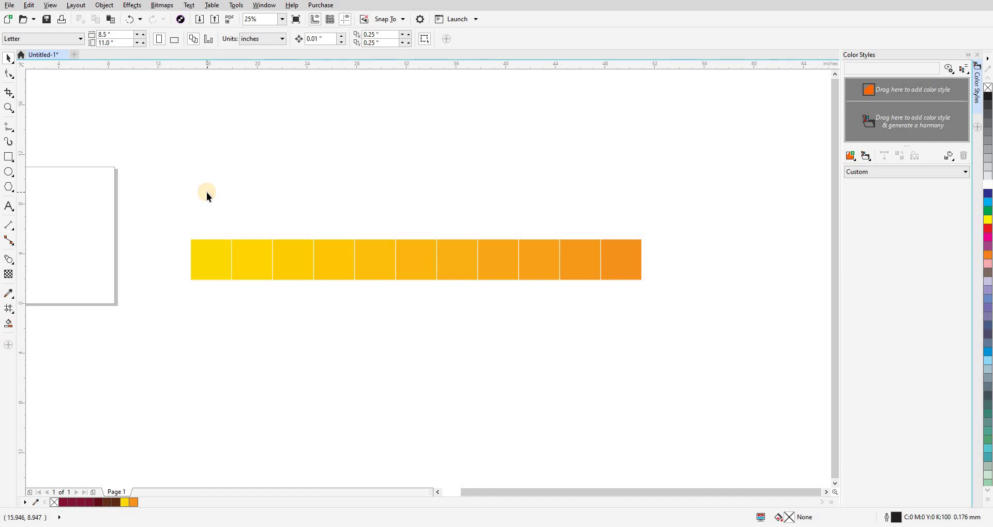